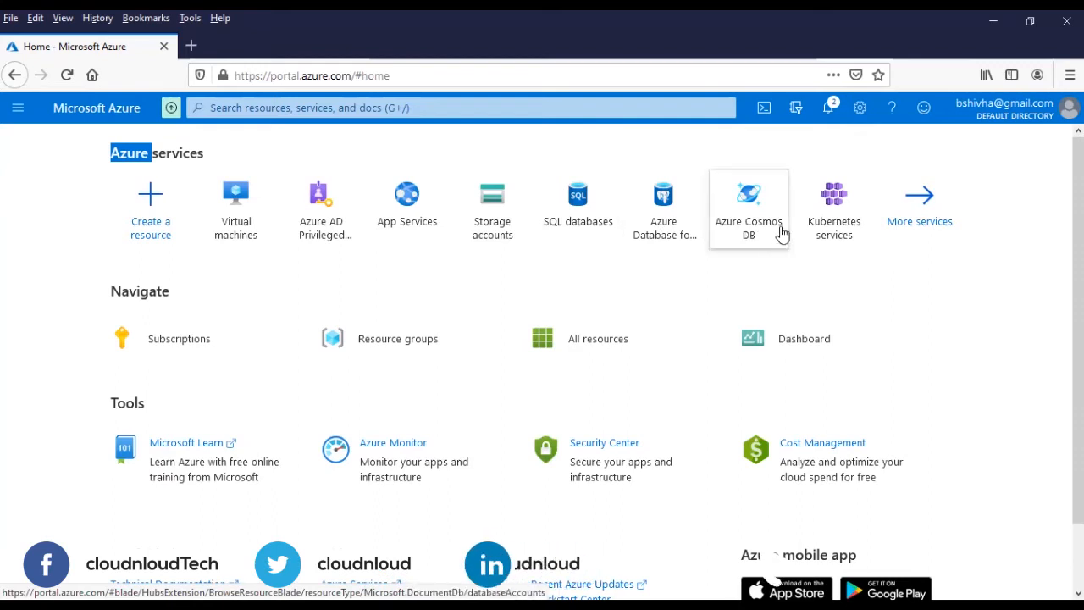
Search 'virt' to open Virtual machines and start adding a new virtual machine.
left_click(355, 109)
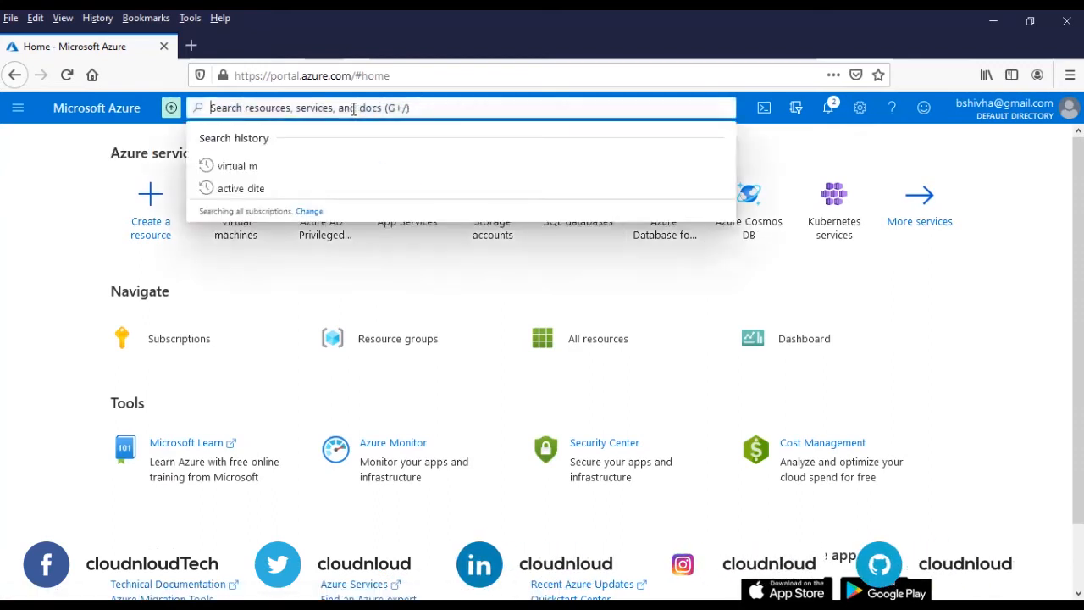
type("virt")
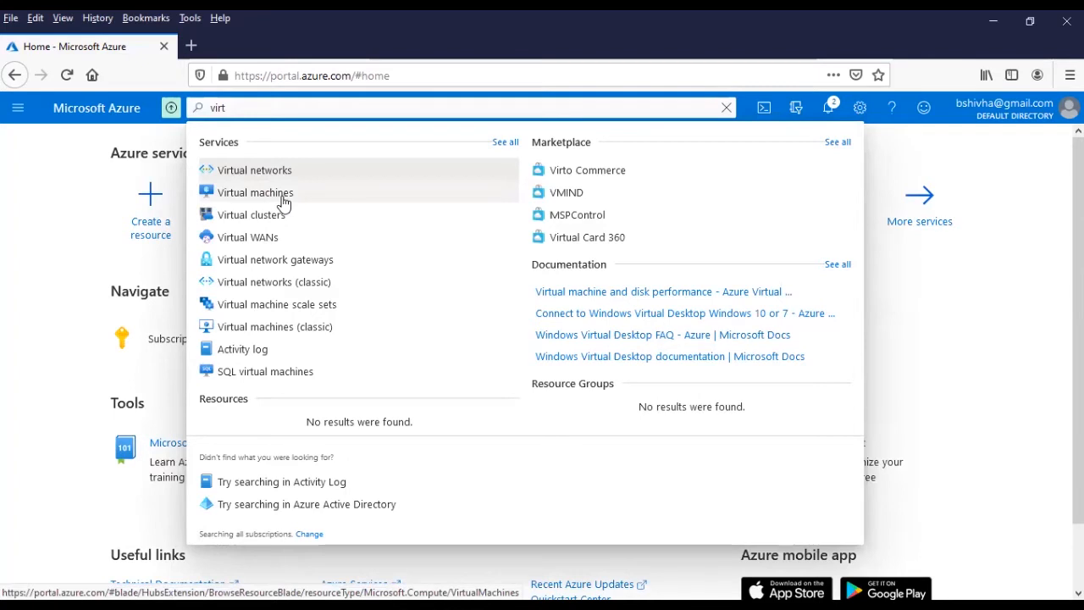
left_click(284, 204)
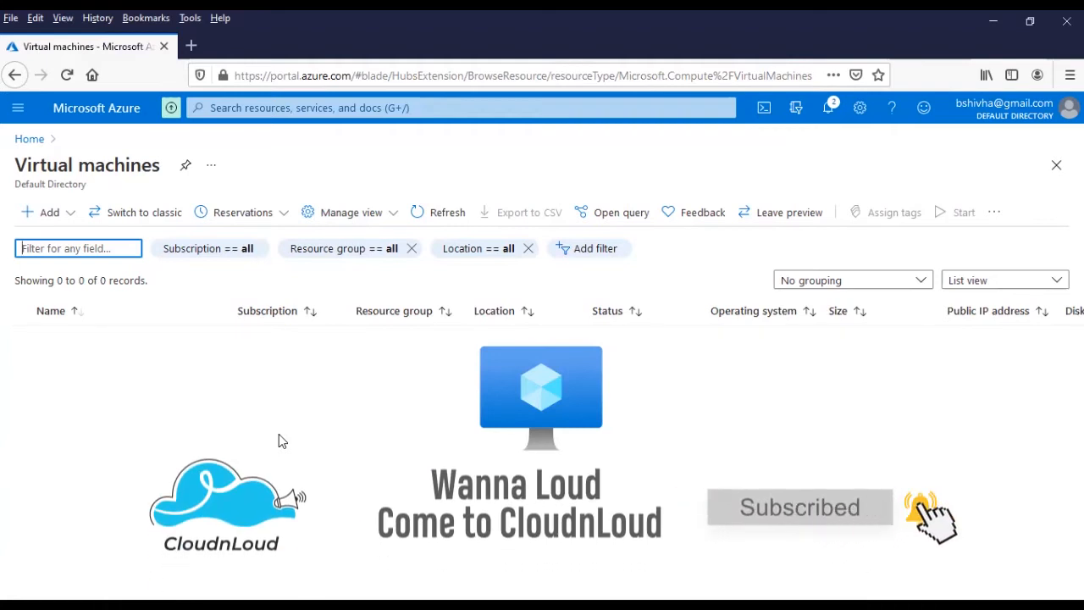
left_click(46, 211)
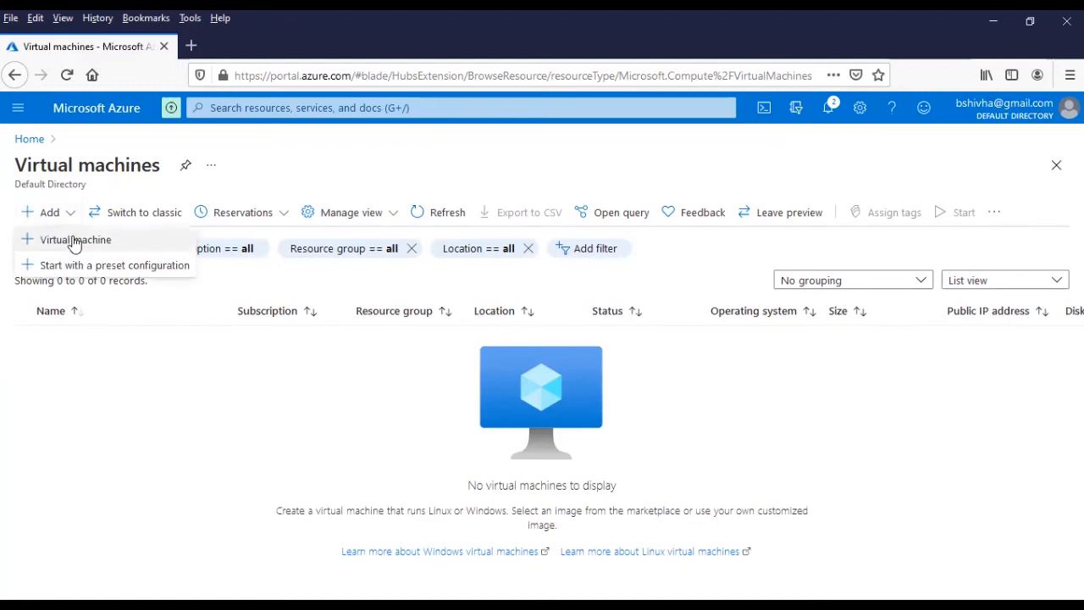
left_click(74, 246)
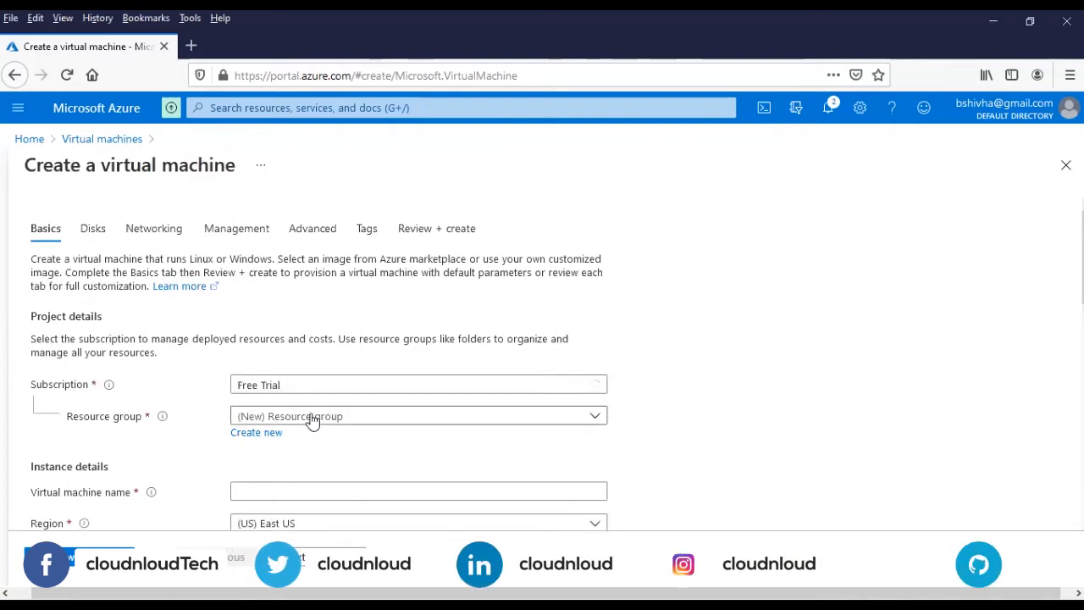
Create a new resource group named cnl-dev for the VM.
left_click(272, 438)
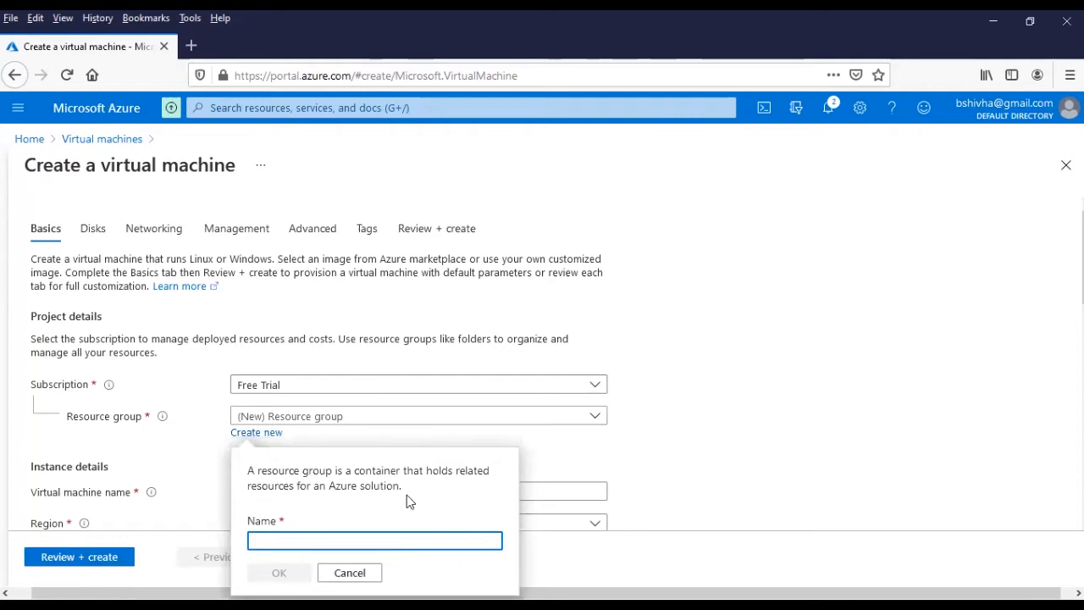
scroll(622, 382, "down", 1)
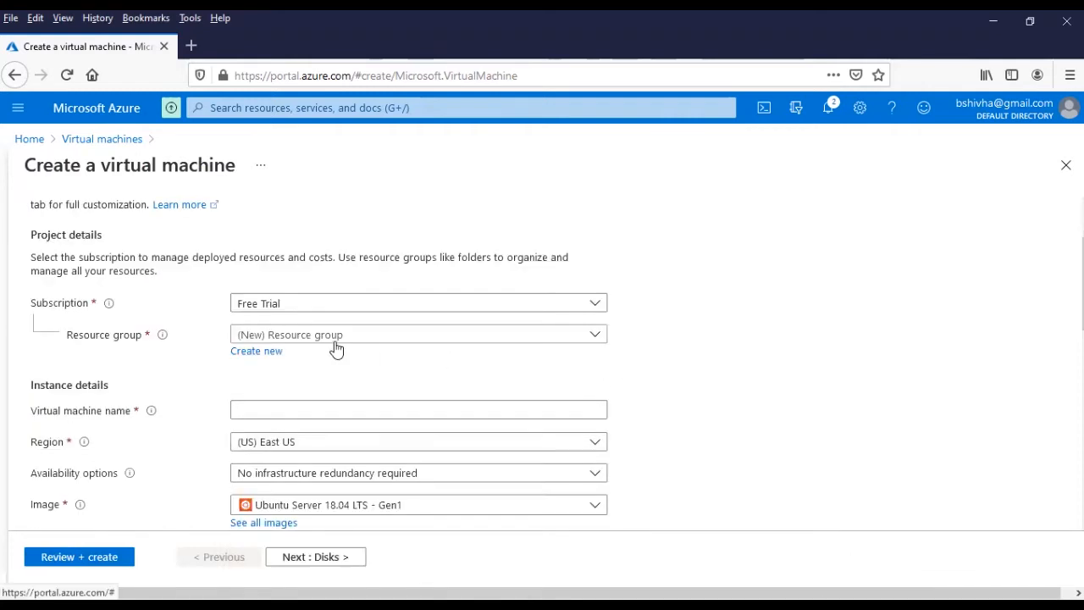
left_click(266, 352)
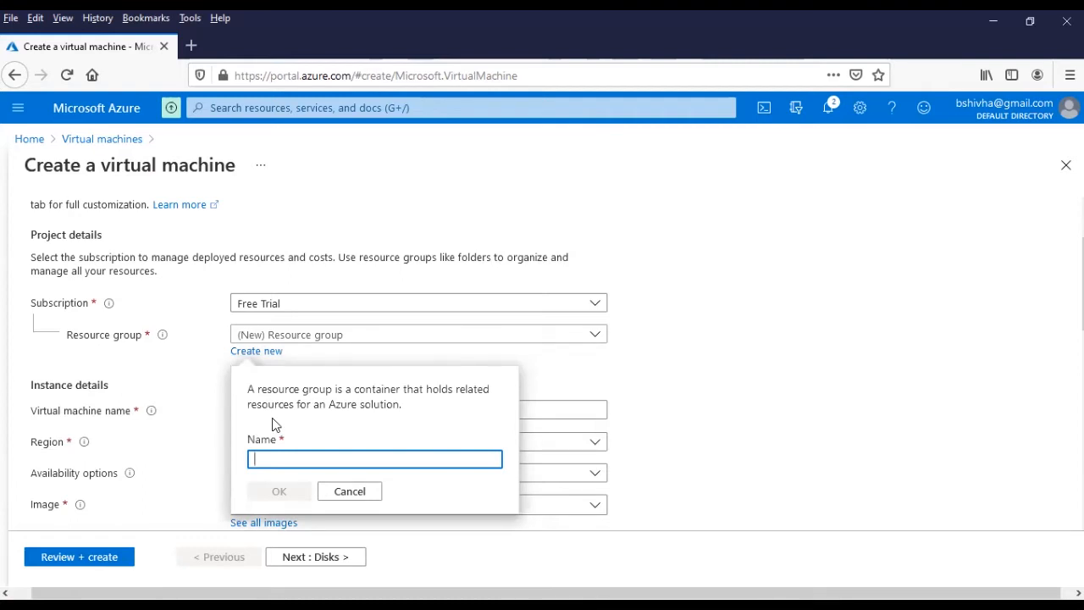
type("cn")
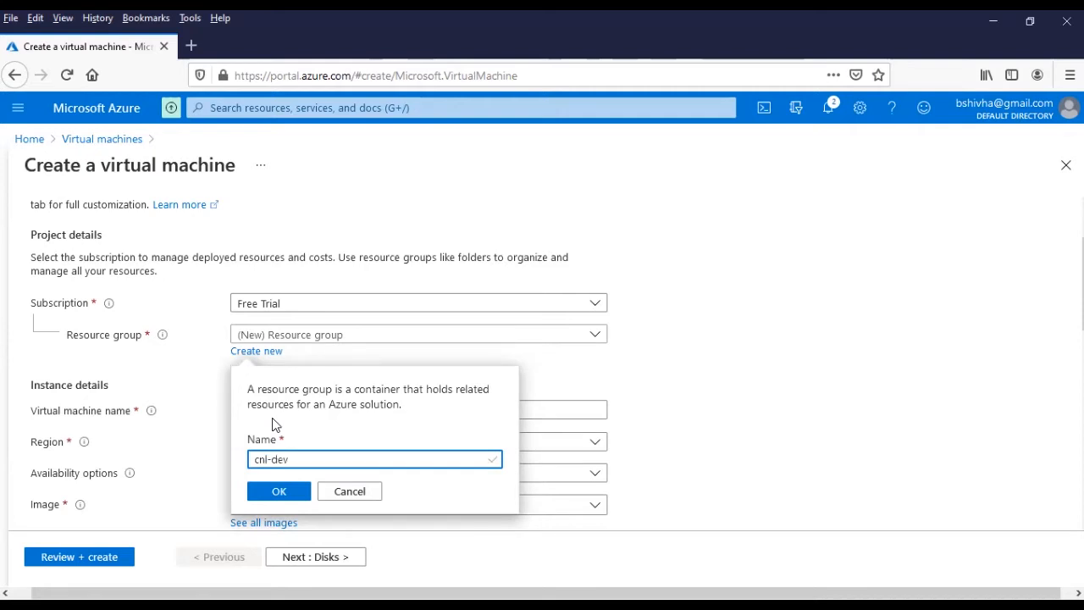
type("l-dev")
left_click(279, 491)
Name the virtual machine cnl-test-vm1.
left_click(272, 408)
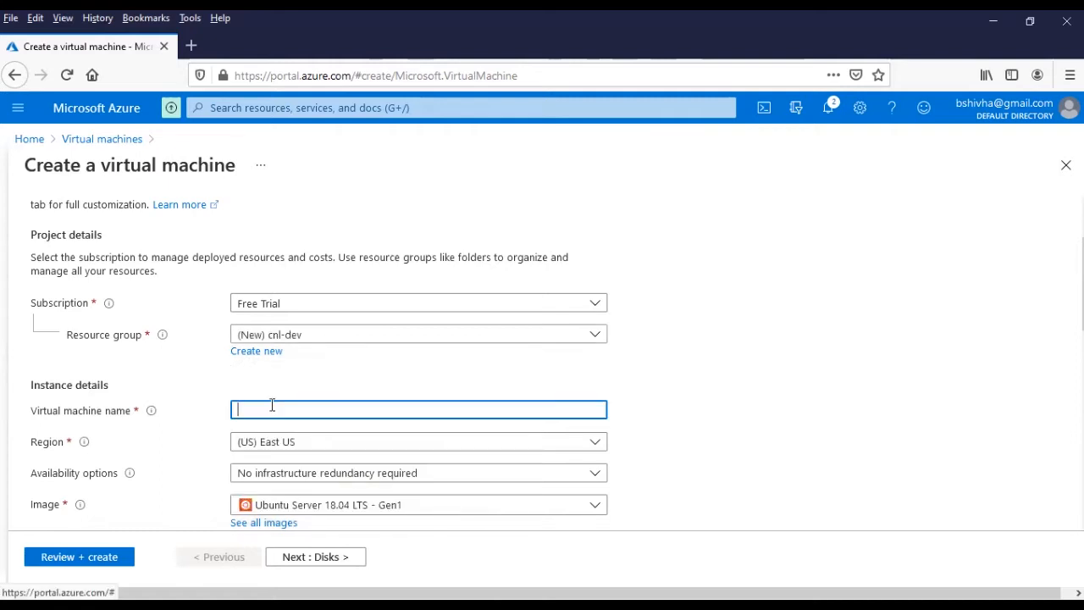
type("cnl-test")
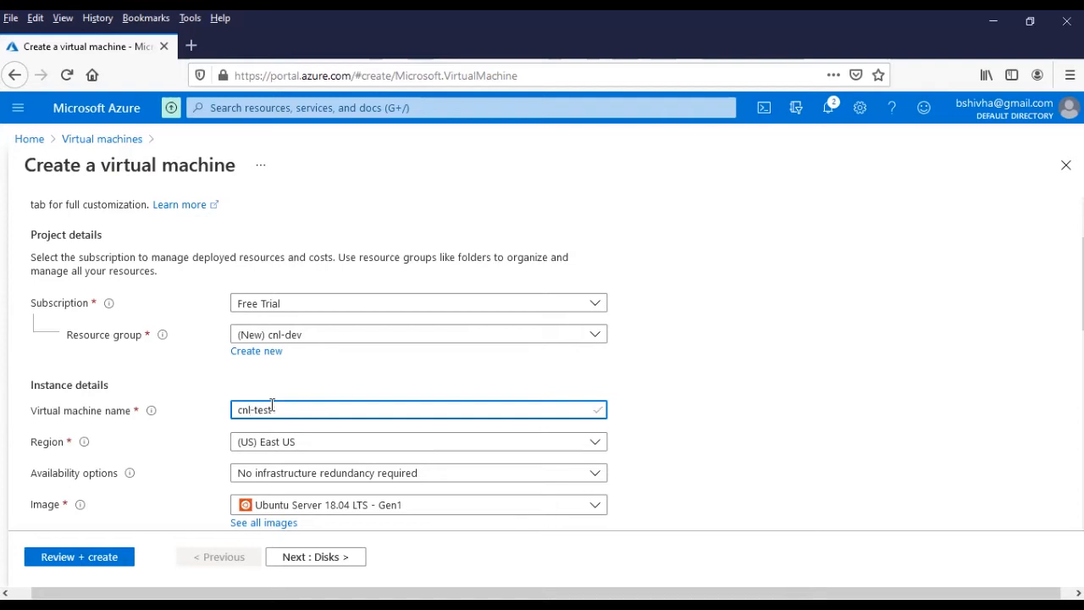
type("-vm1")
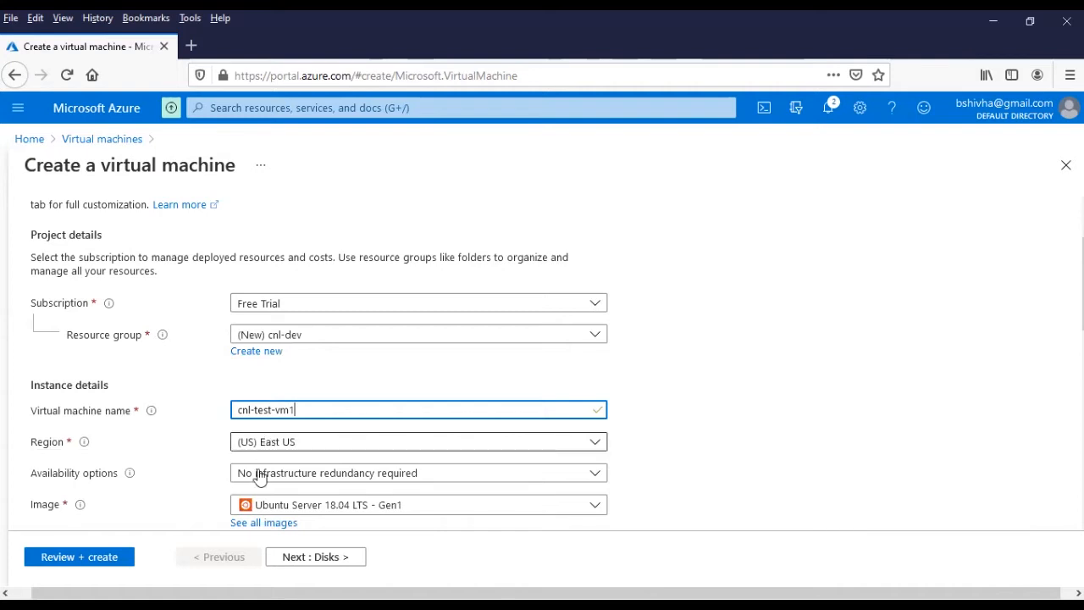
scroll(271, 363, "down", 2)
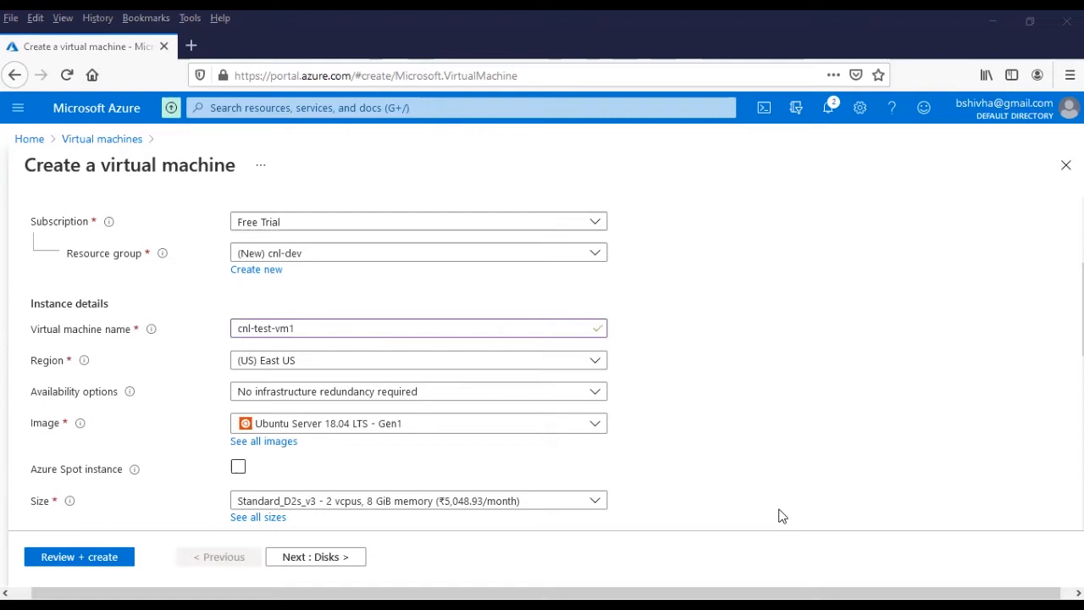
left_click_drag(691, 179, 701, 312)
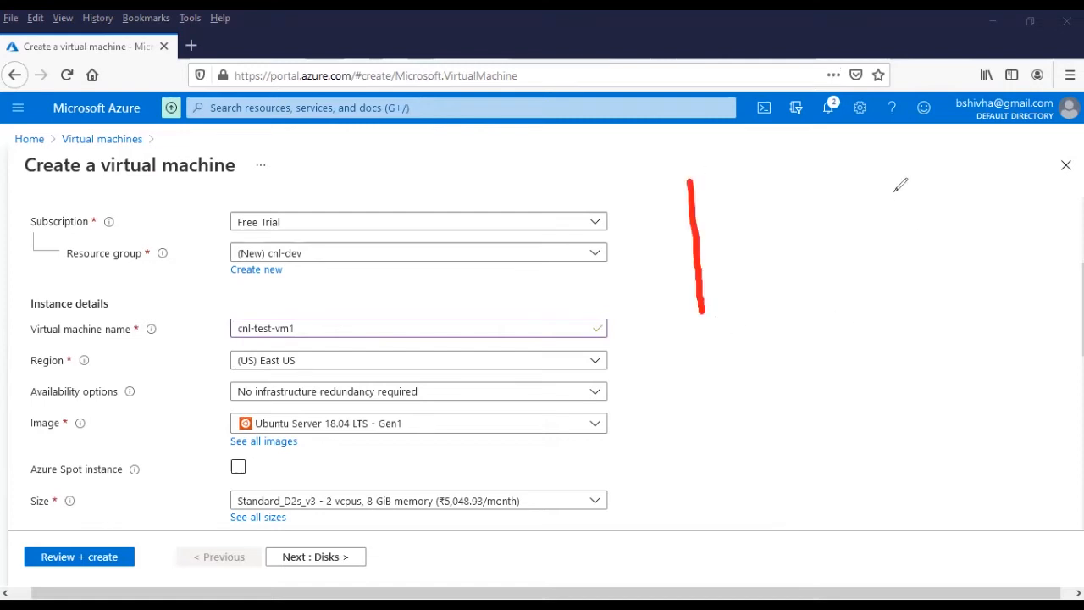
left_click_drag(904, 193, 702, 175)
mouse_move(694, 136)
left_mouse_down()
mouse_move(681, 169)
mouse_move(705, 152)
mouse_move(702, 172)
mouse_move(767, 134)
mouse_move(757, 154)
mouse_move(778, 137)
mouse_move(777, 151)
mouse_move(801, 144)
mouse_move(794, 155)
left_mouse_up()
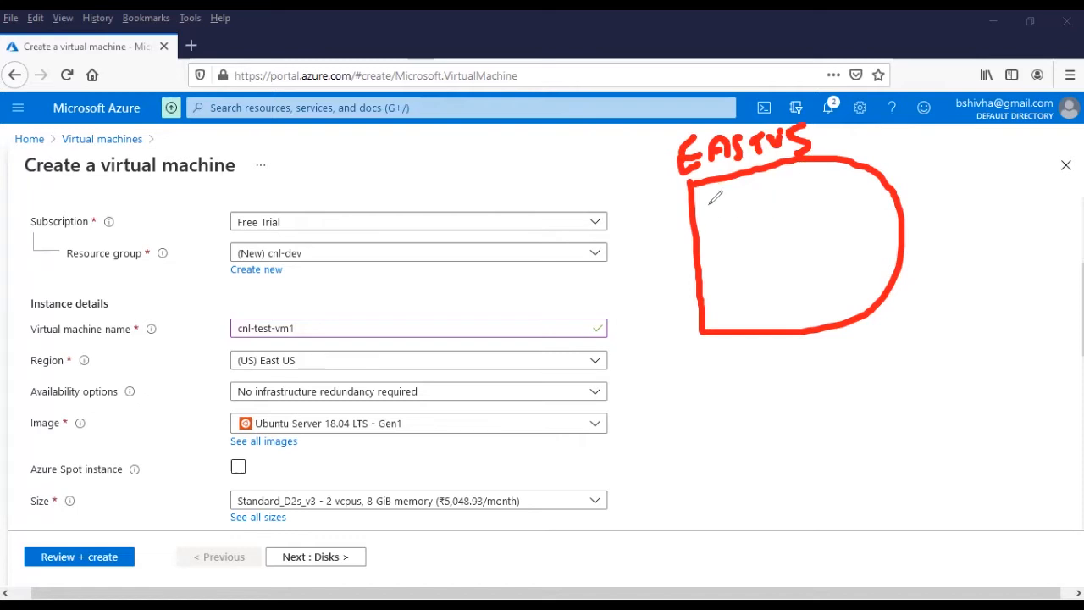
mouse_move(714, 201)
left_mouse_down()
mouse_move(740, 229)
mouse_move(718, 196)
left_mouse_up()
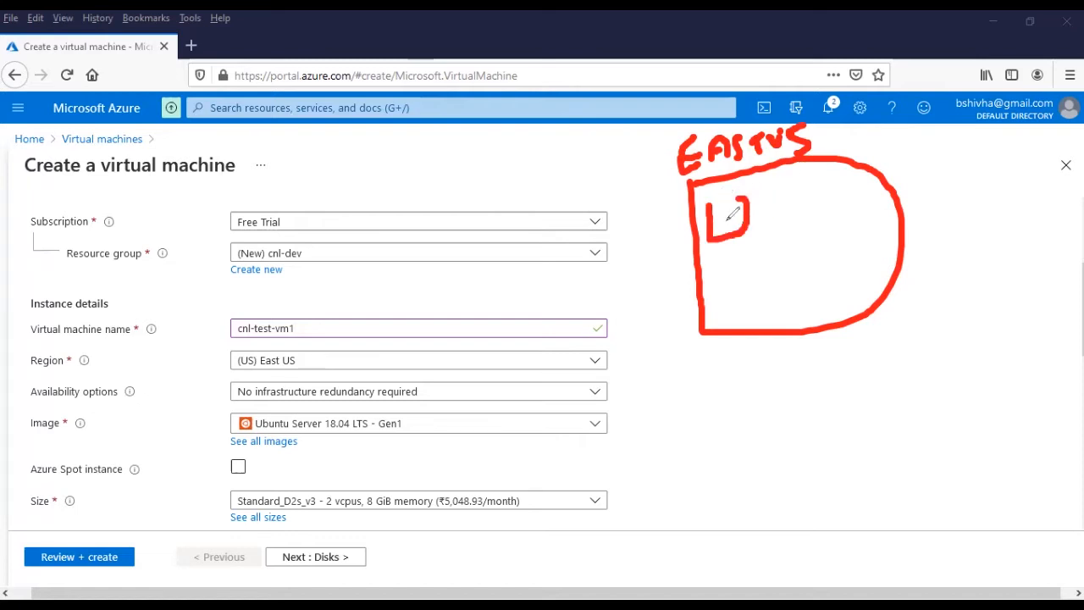
left_click_drag(748, 204, 827, 198)
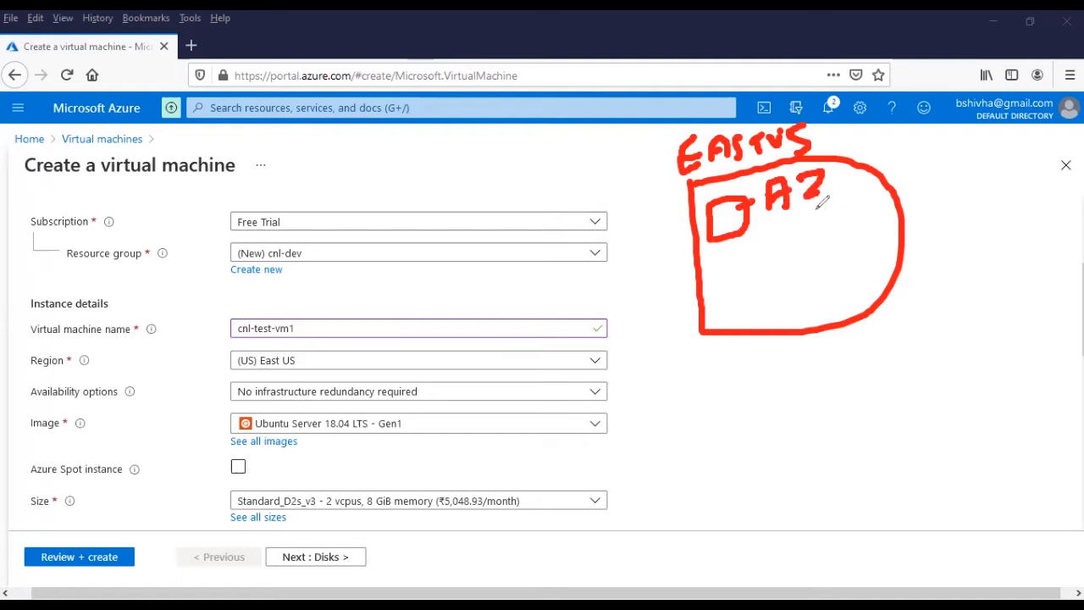
left_click_drag(734, 285, 730, 320)
left_click_drag(784, 280, 788, 310)
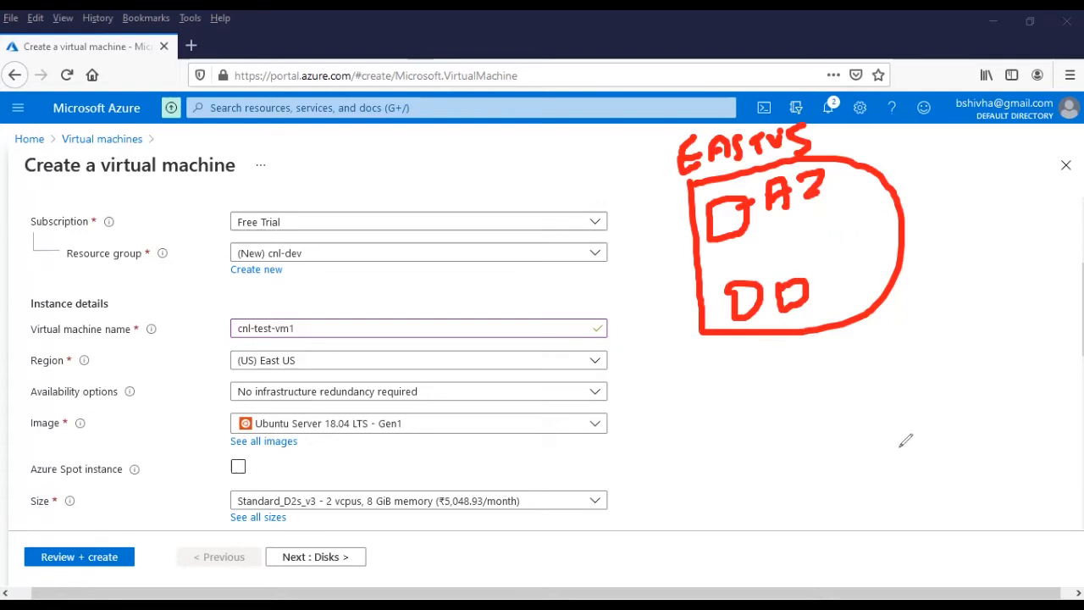
key("e")
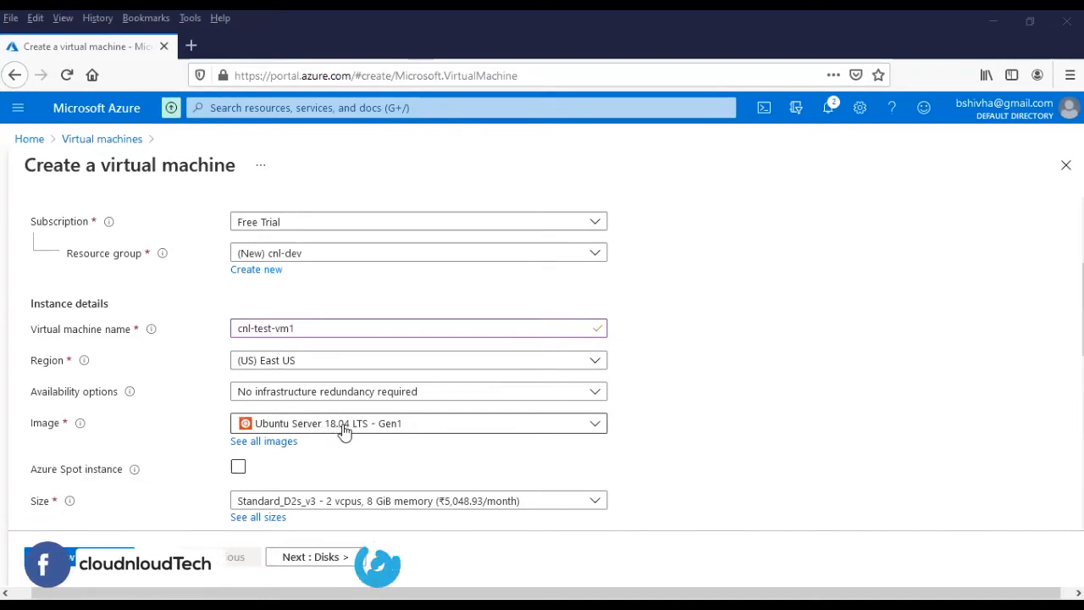
Filter the full VM size catalogue to a custom vCPU range of 1 to 1.
scroll(343, 432, "down", 2)
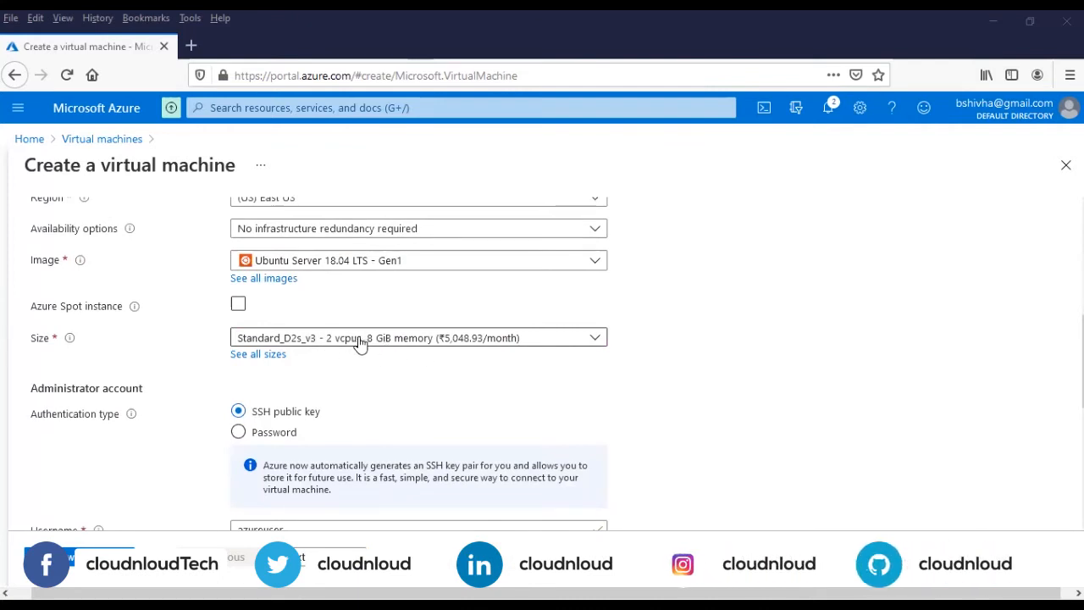
left_click(360, 338)
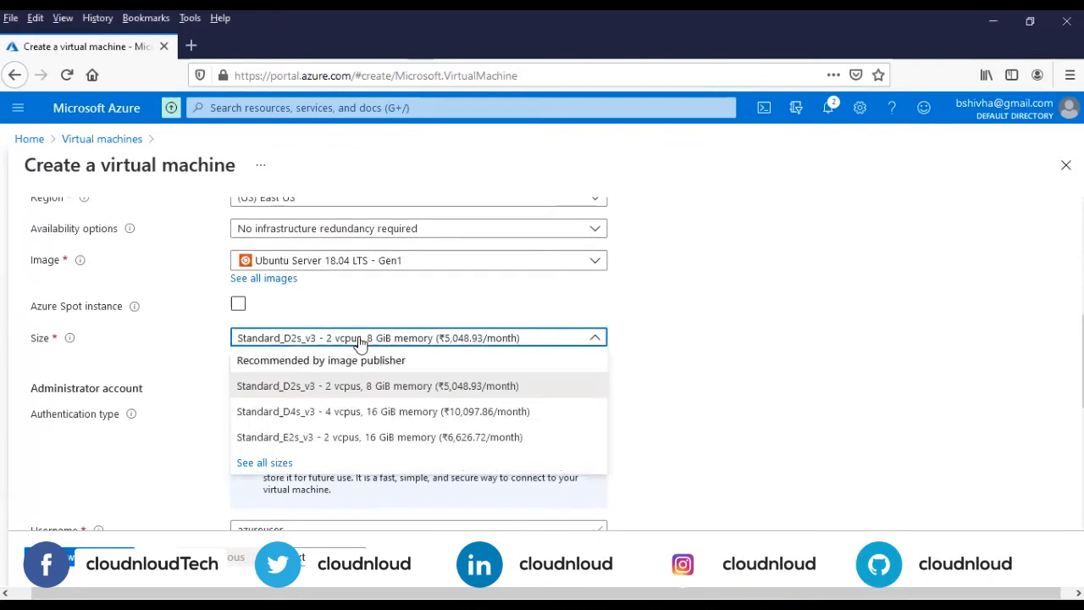
left_click(283, 465)
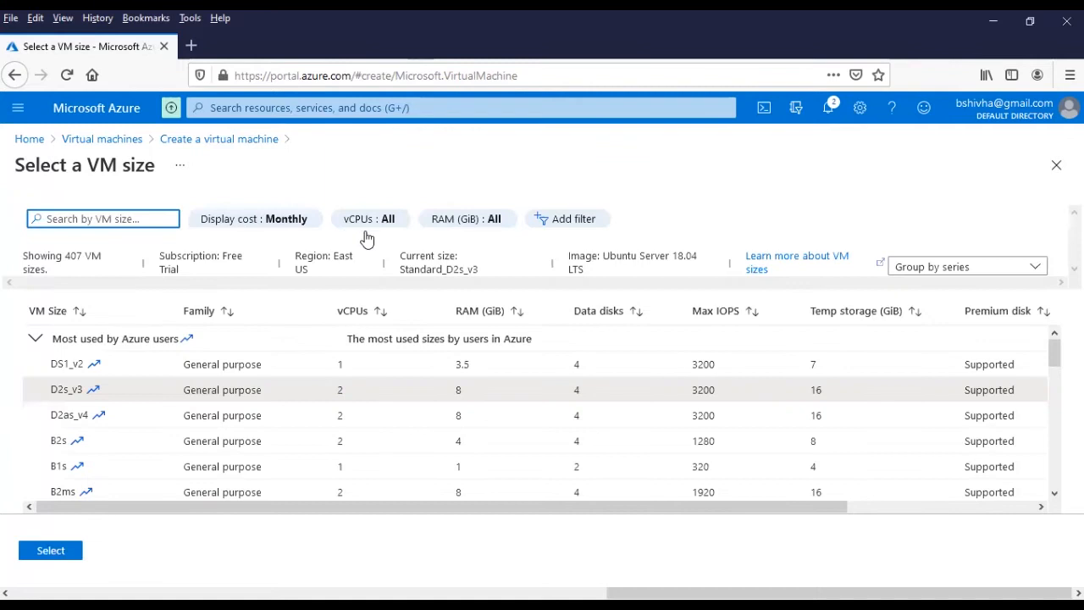
left_click(369, 222)
left_click(364, 381)
left_click(399, 405)
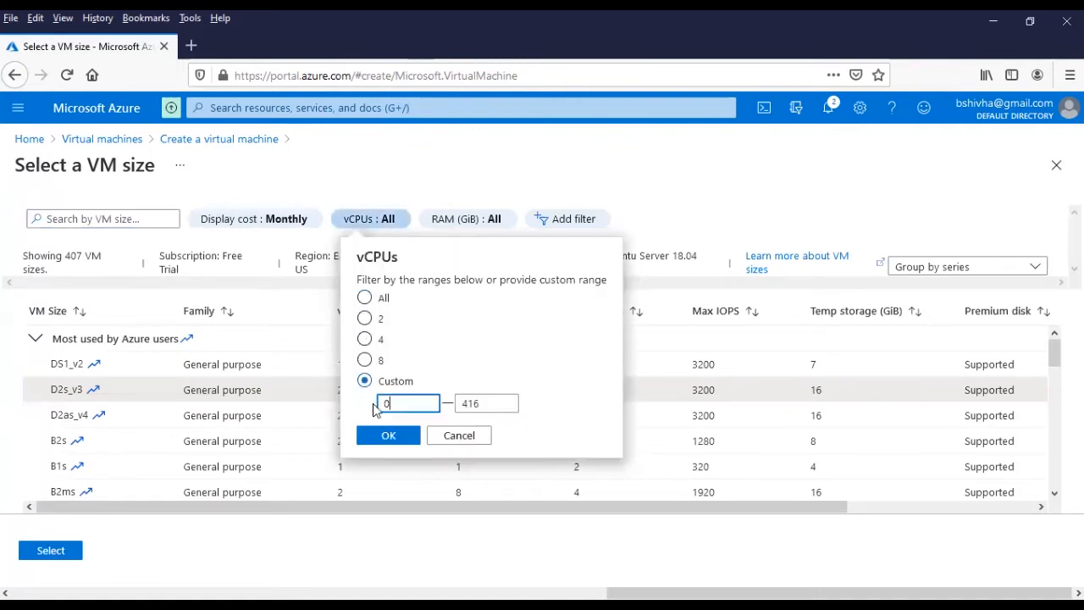
type("1")
key("Tab")
type("1")
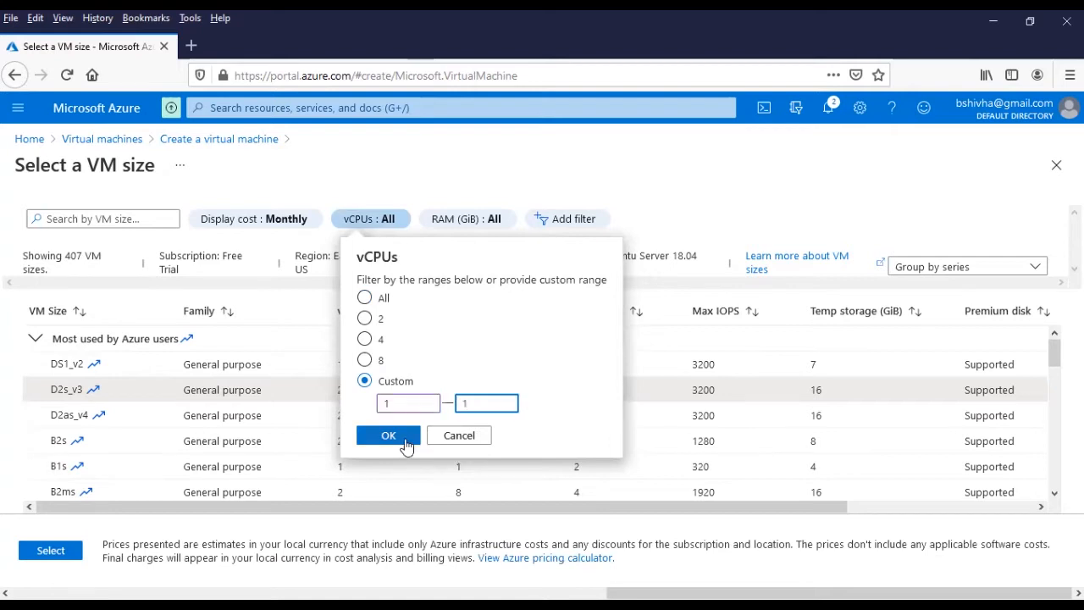
left_click(407, 441)
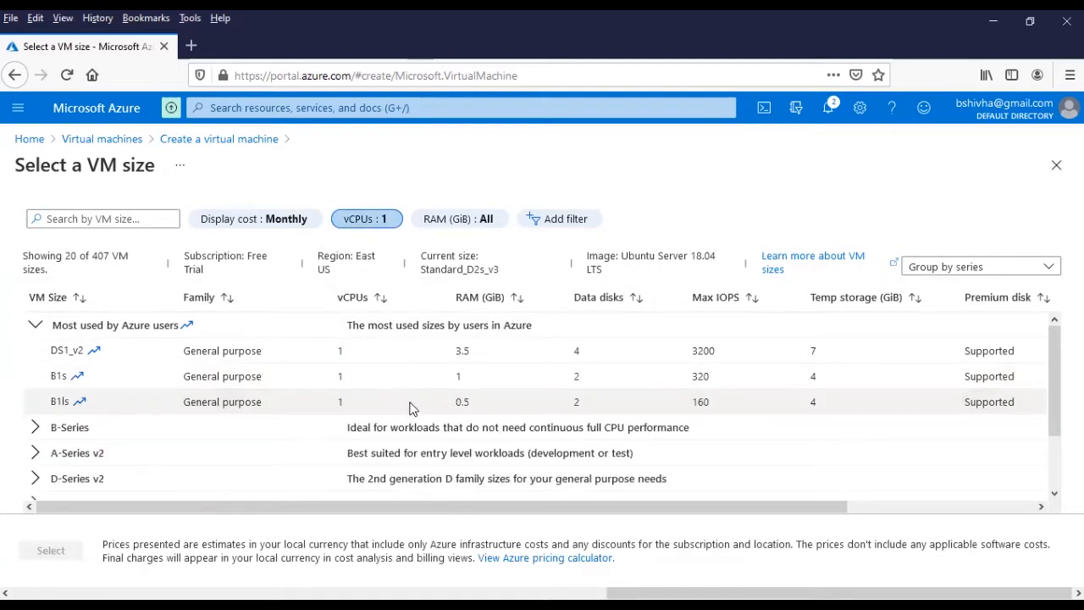
Select the B1ls size and switch the authentication type to Password.
left_click(409, 407)
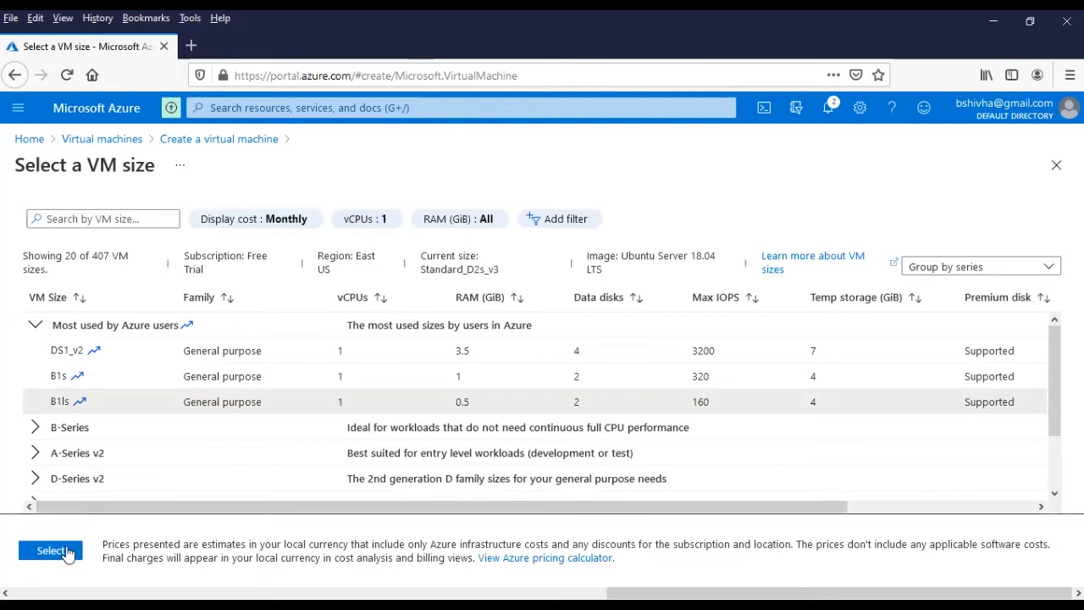
left_click(66, 552)
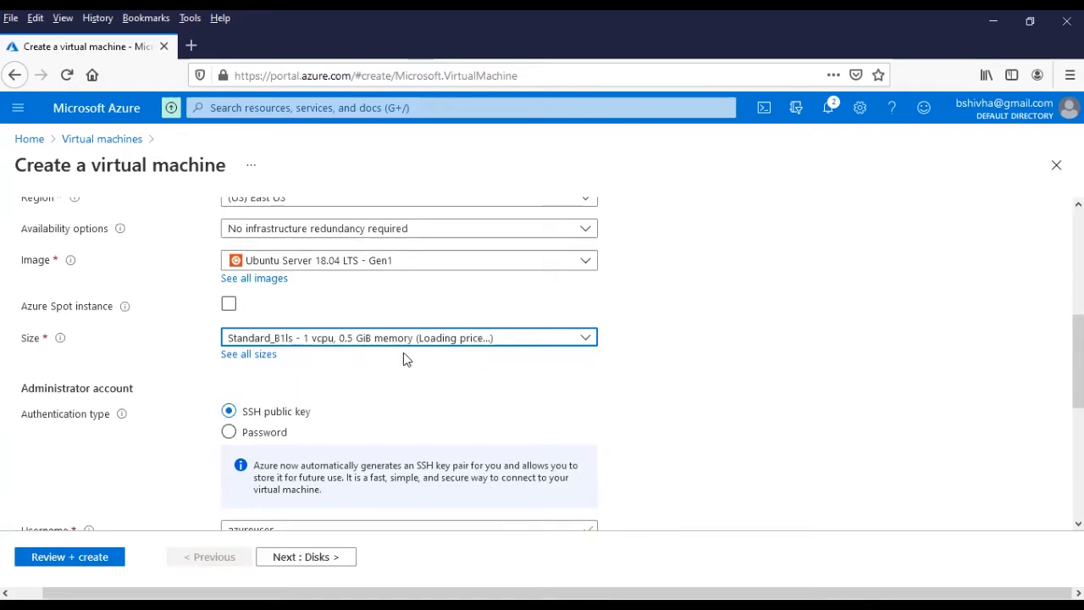
left_click(234, 434)
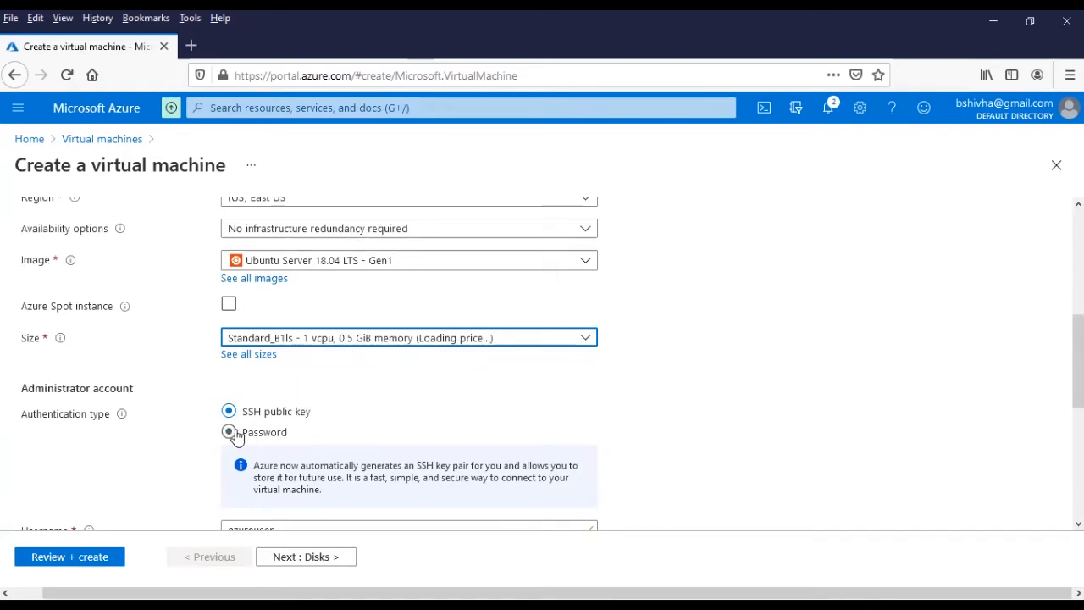
Enter the administrator username and password, and confirm only SSH (22) is allowed inbound.
scroll(277, 394, "down", 2)
left_click(270, 382)
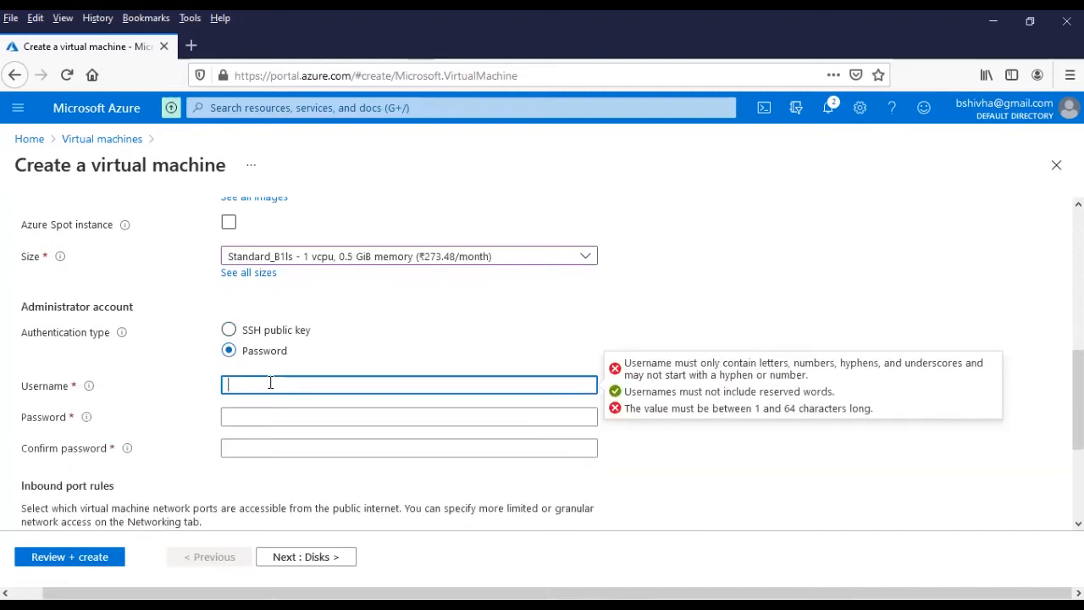
type("bvijaycom")
key("Tab")
type("************")
key("Tab")
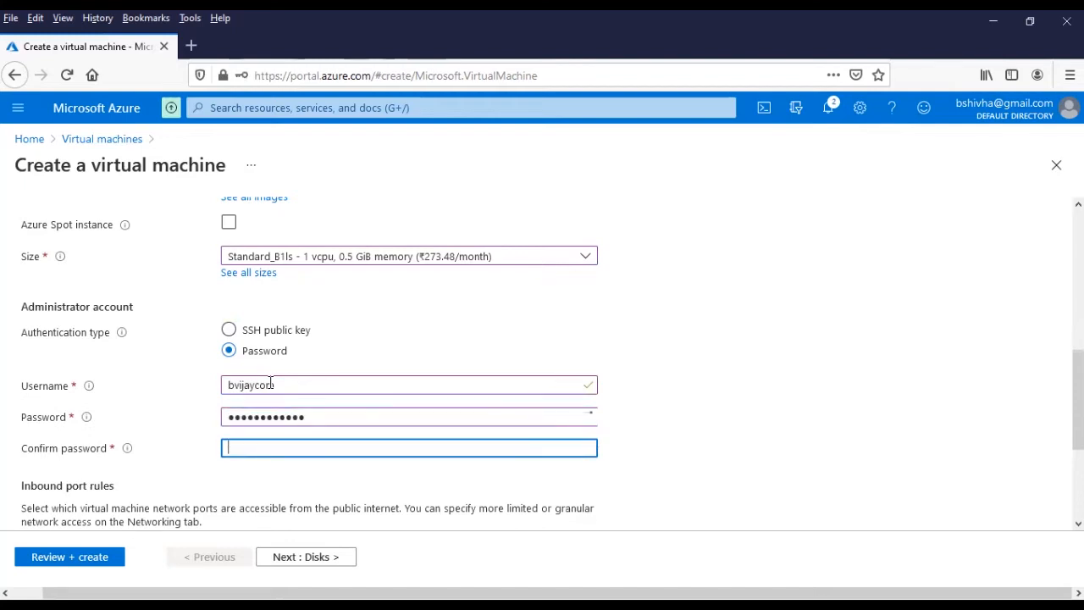
type("************")
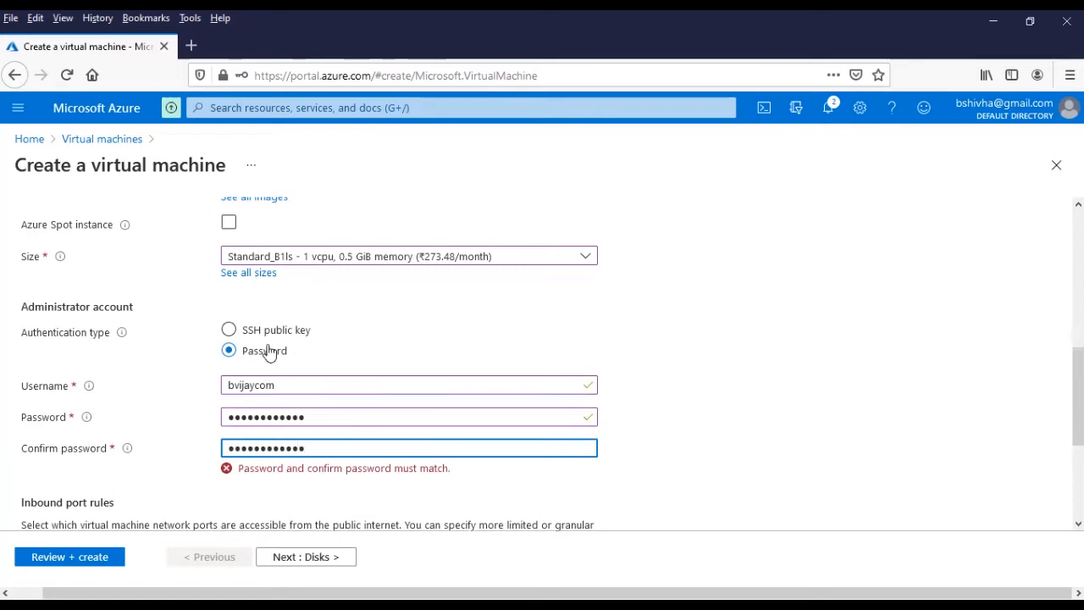
scroll(412, 340, "down", 3)
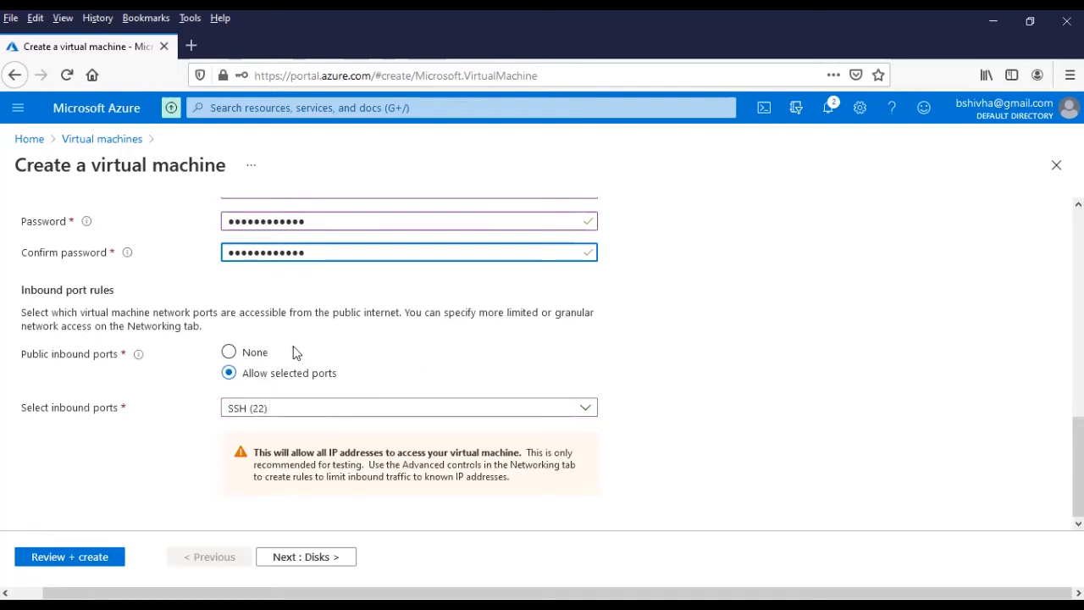
left_click(258, 413)
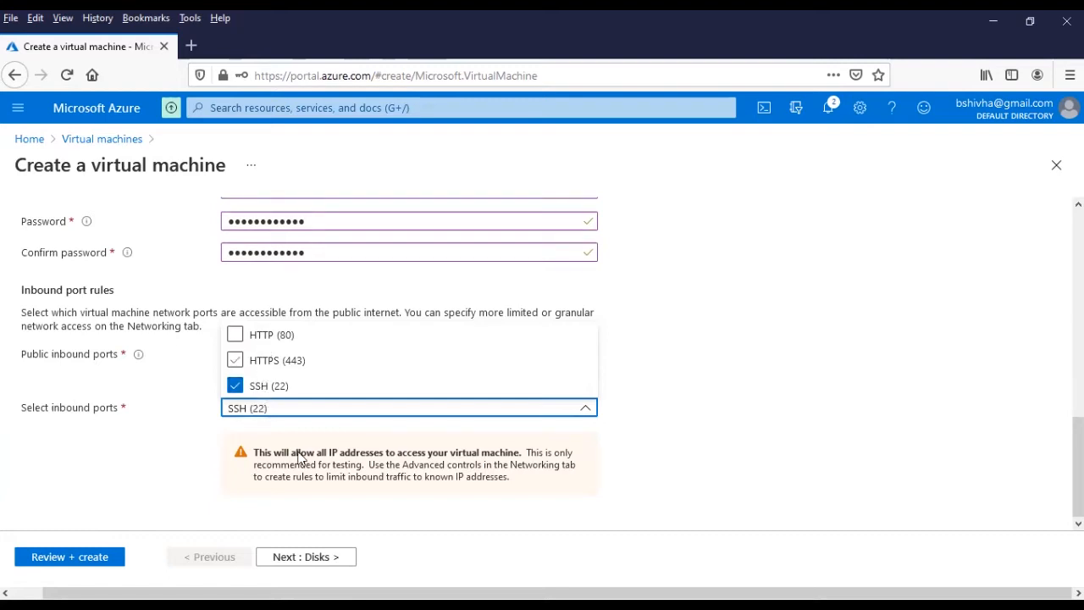
On the Disks tab set the OS disk type to Standard HDD, then continue to Networking.
left_click(307, 557)
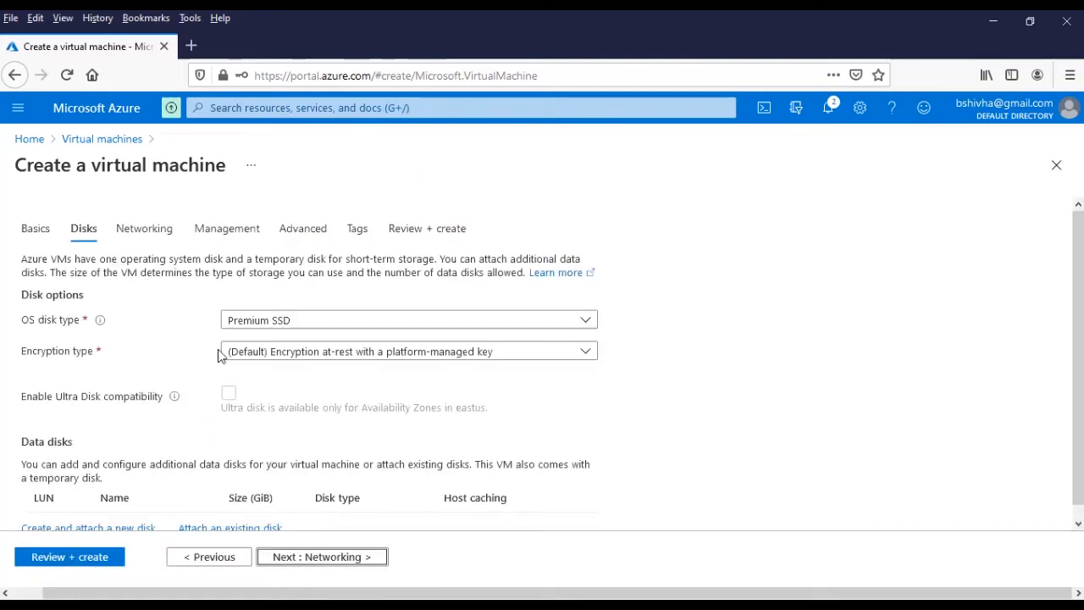
left_click(294, 323)
left_click(295, 325)
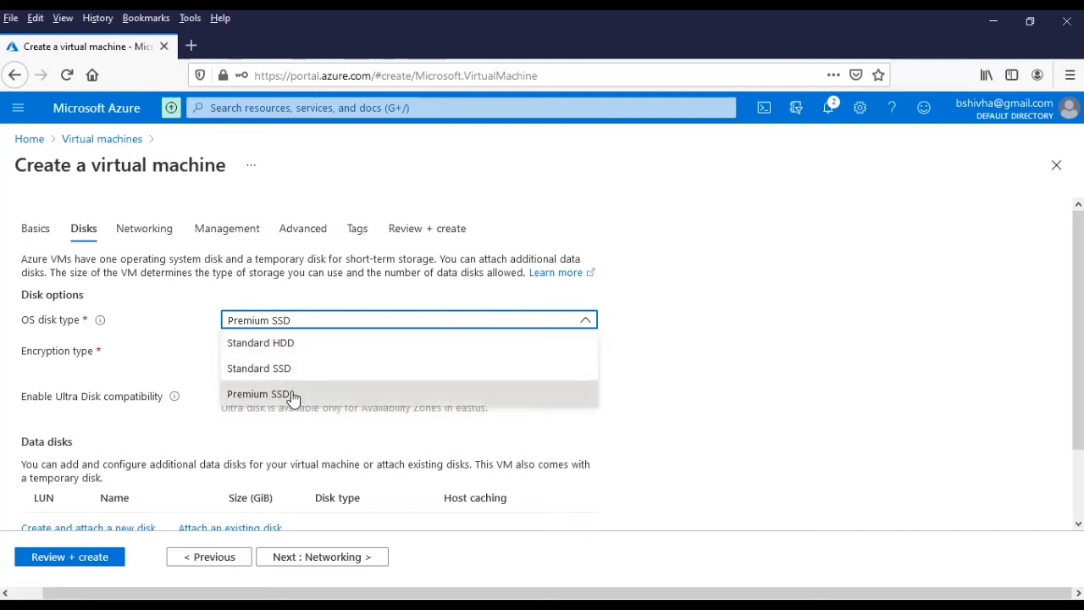
left_click(296, 347)
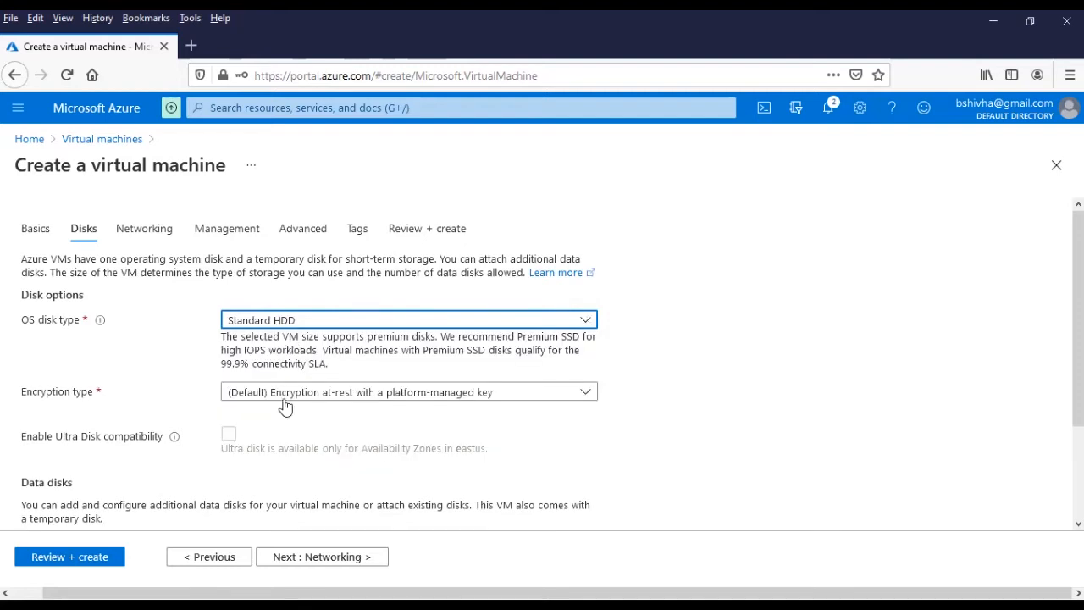
scroll(310, 475, "down", 2)
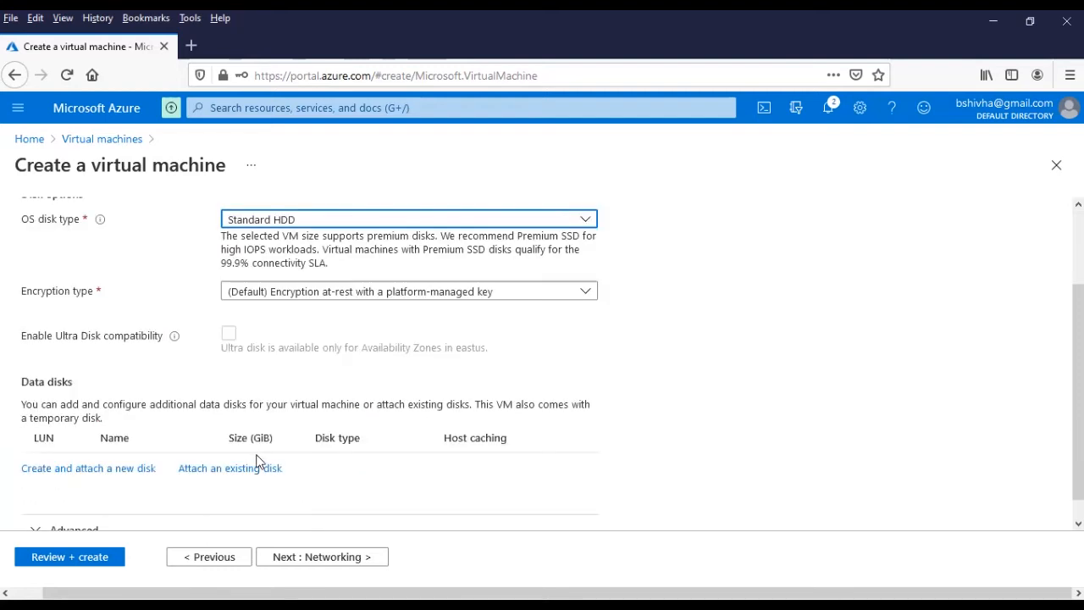
scroll(169, 460, "down", 1)
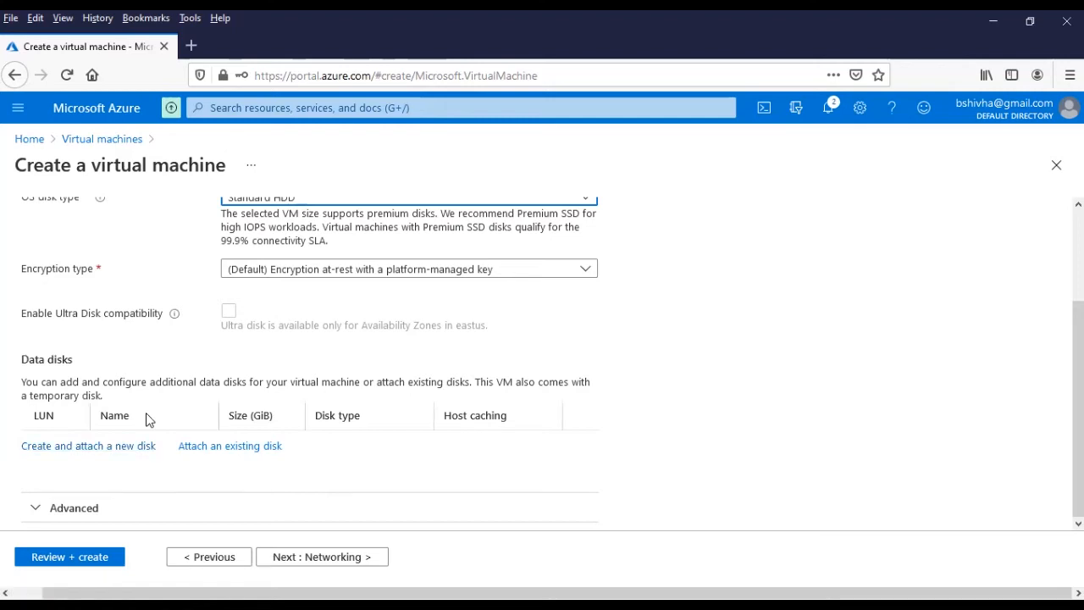
left_click(297, 561)
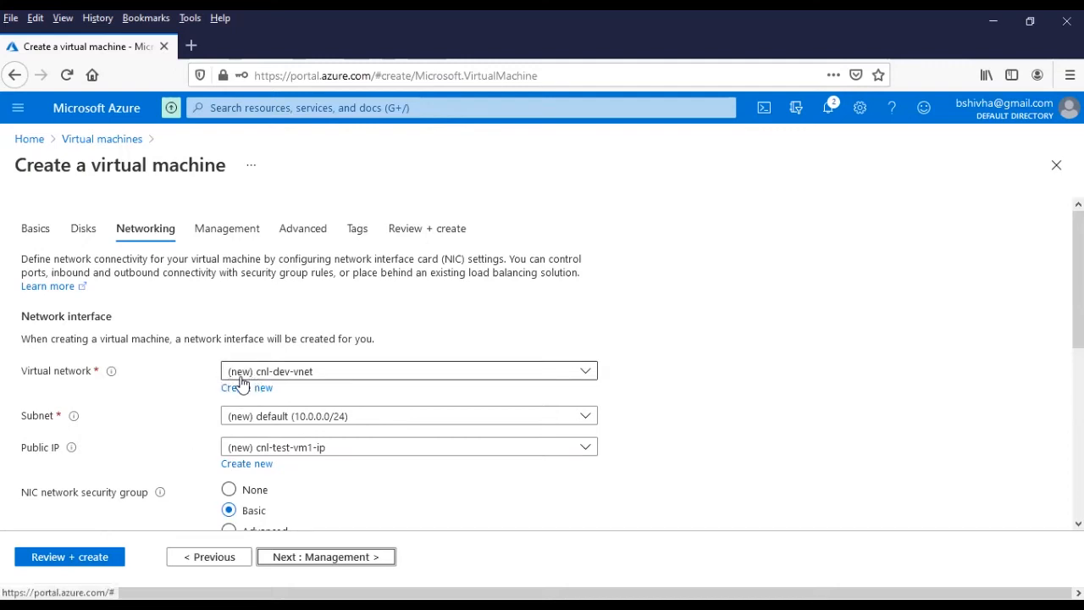
Leave networking at defaults (new cnl-dev-vnet, SSH 22 open) and proceed to Management.
scroll(122, 379, "down", 2)
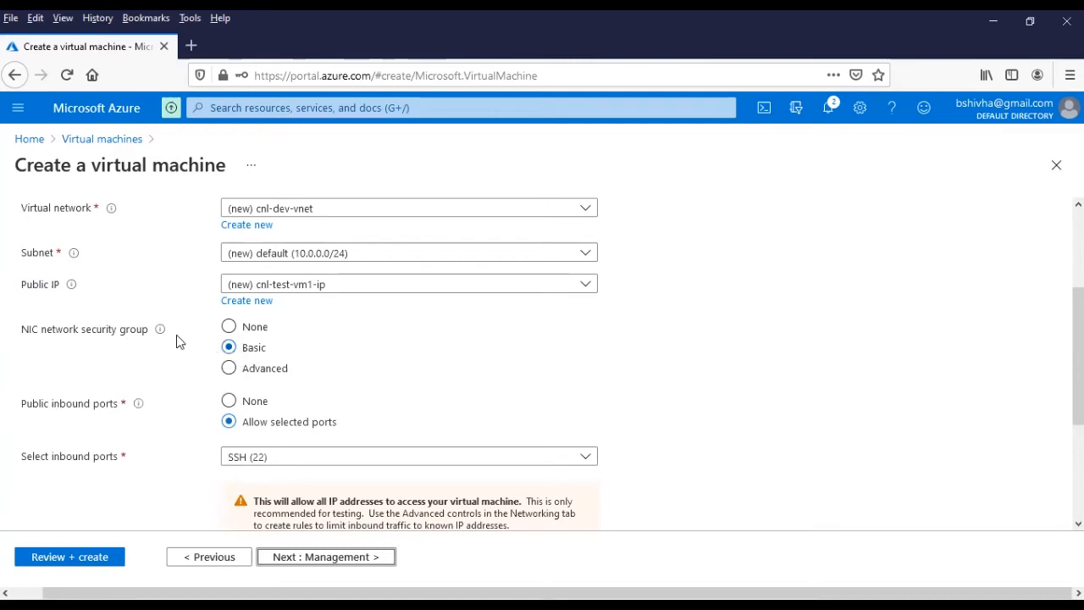
mouse_move(162, 335)
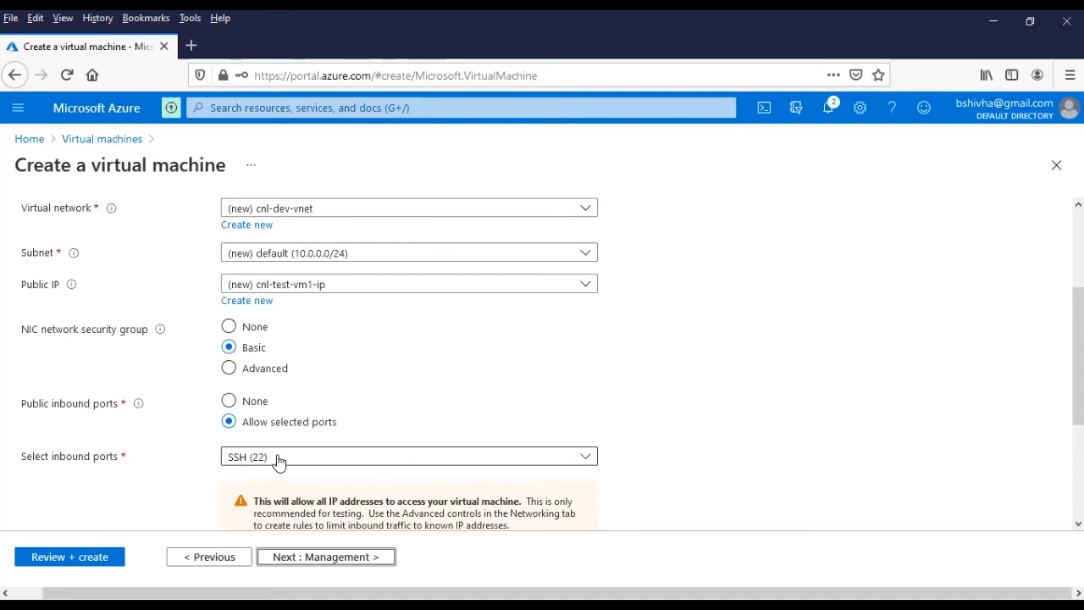
scroll(281, 458, "down", 3)
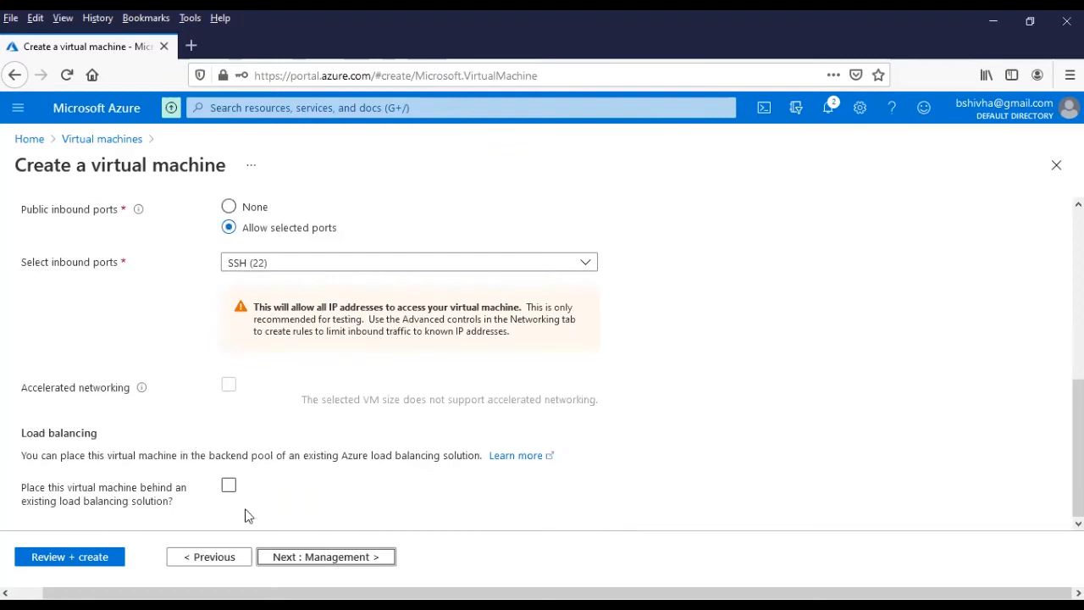
left_click(291, 561)
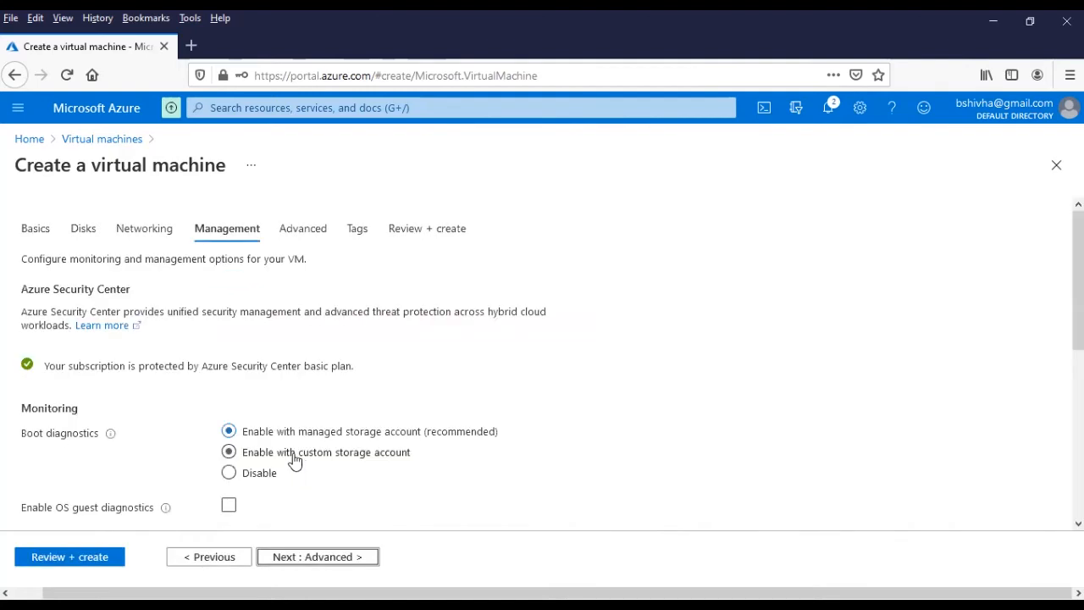
Enable boot diagnostics with the custom storage account cnldevdiag711.
left_click(295, 457)
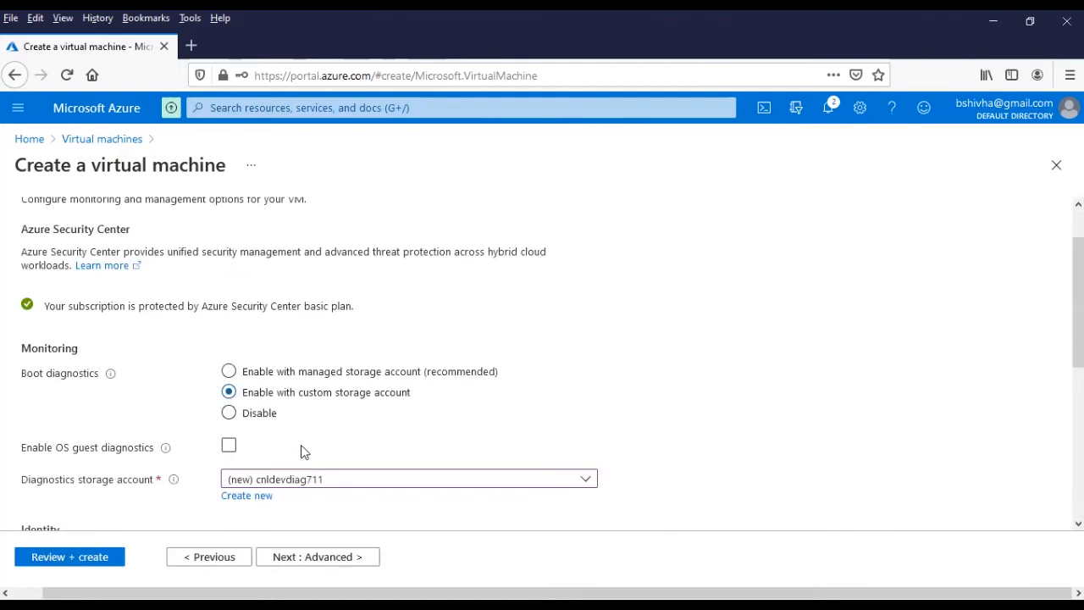
scroll(283, 364, "down", 3)
scroll(188, 330, "up", 1)
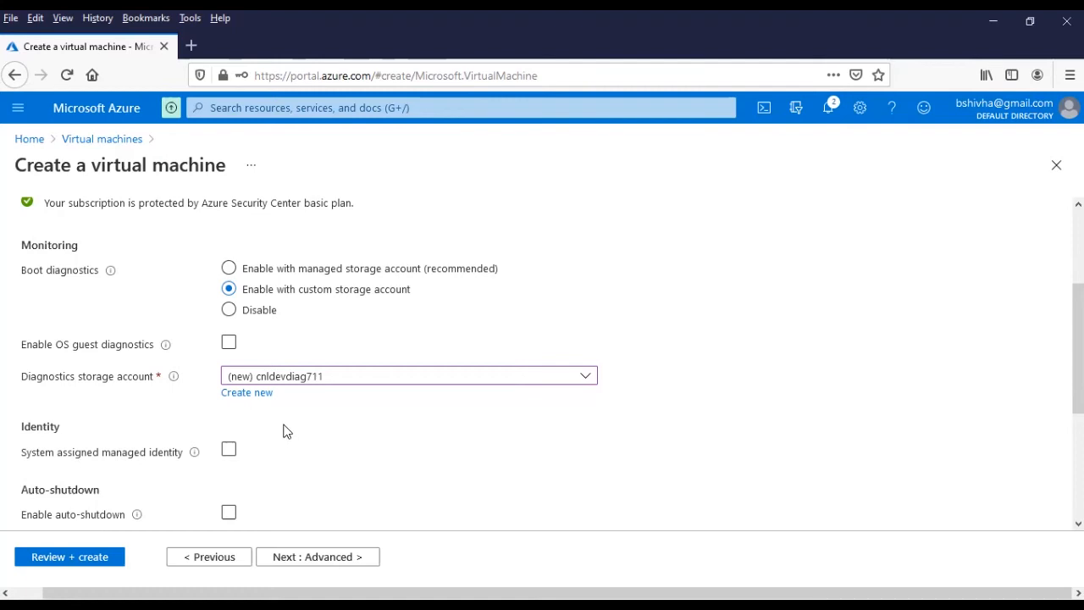
scroll(273, 427, "down", 2)
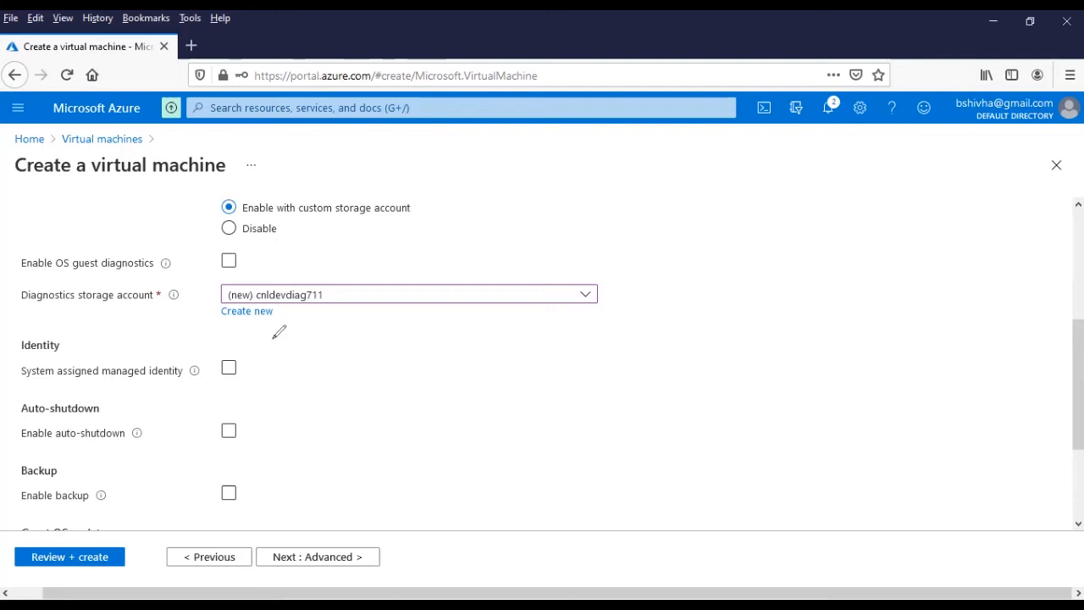
left_click_drag(194, 367, 279, 372)
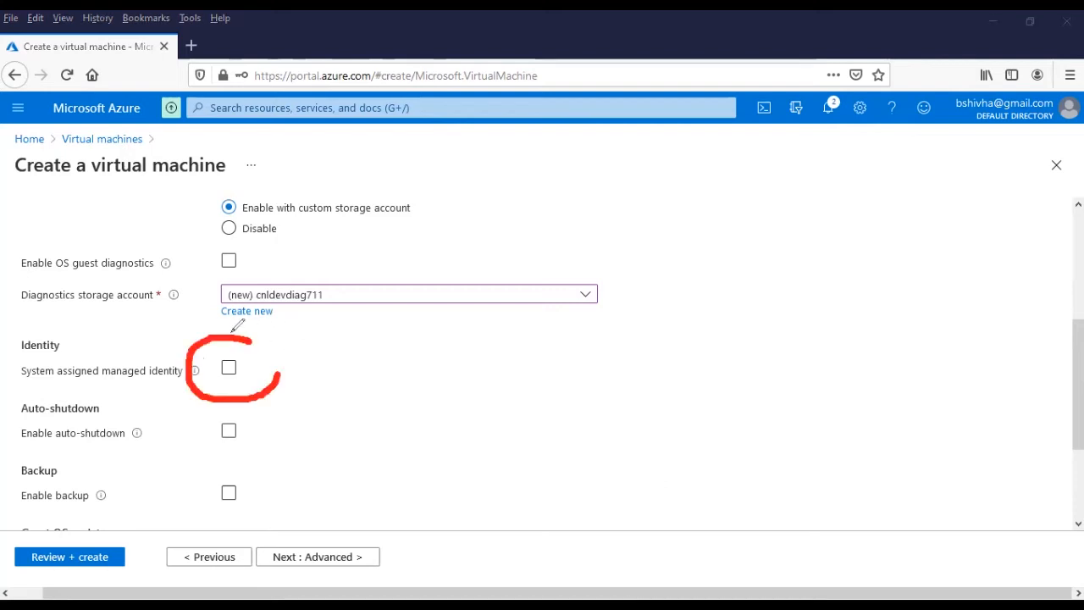
left_click_drag(239, 335, 279, 377)
left_click(253, 419)
mouse_move(252, 419)
left_mouse_down()
mouse_move(189, 424)
mouse_move(226, 455)
mouse_move(254, 421)
left_mouse_up()
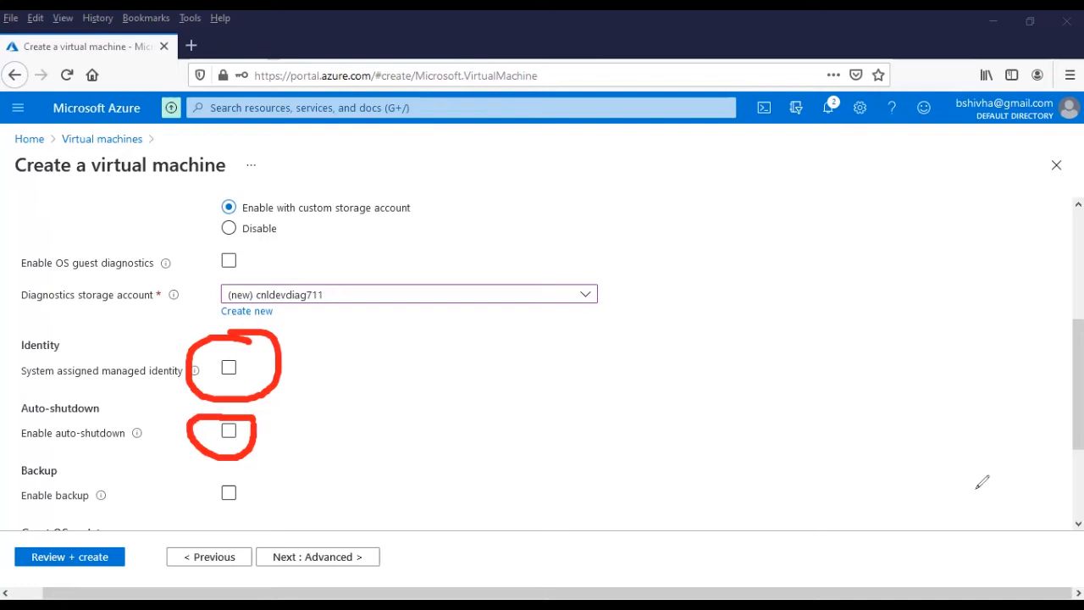
key("Escape")
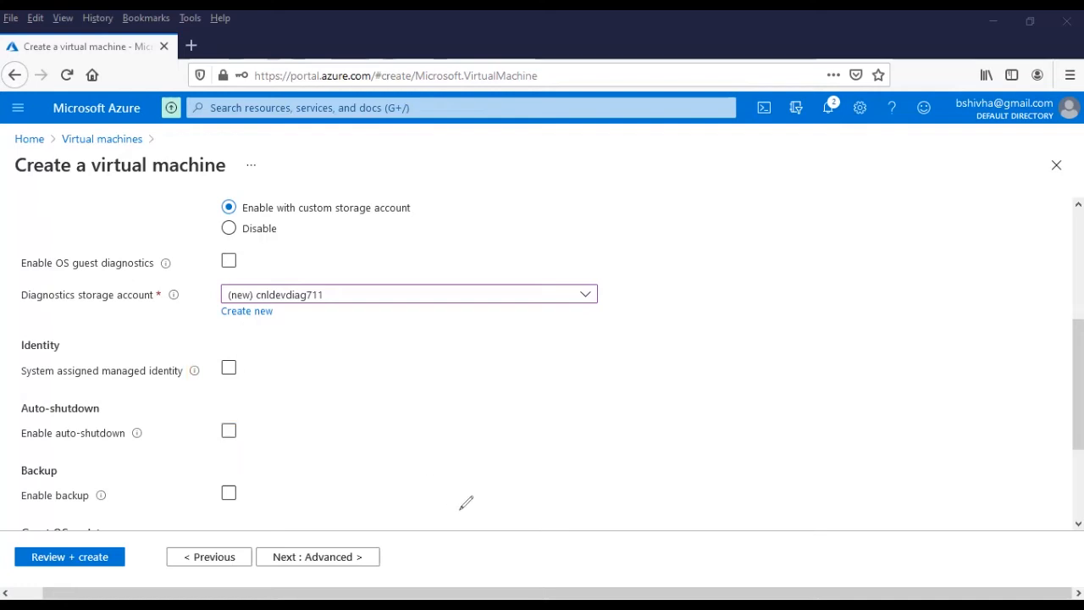
Leave auto-shutdown disabled and proceed to the Advanced tab.
left_click(228, 432)
scroll(297, 409, "down", 2)
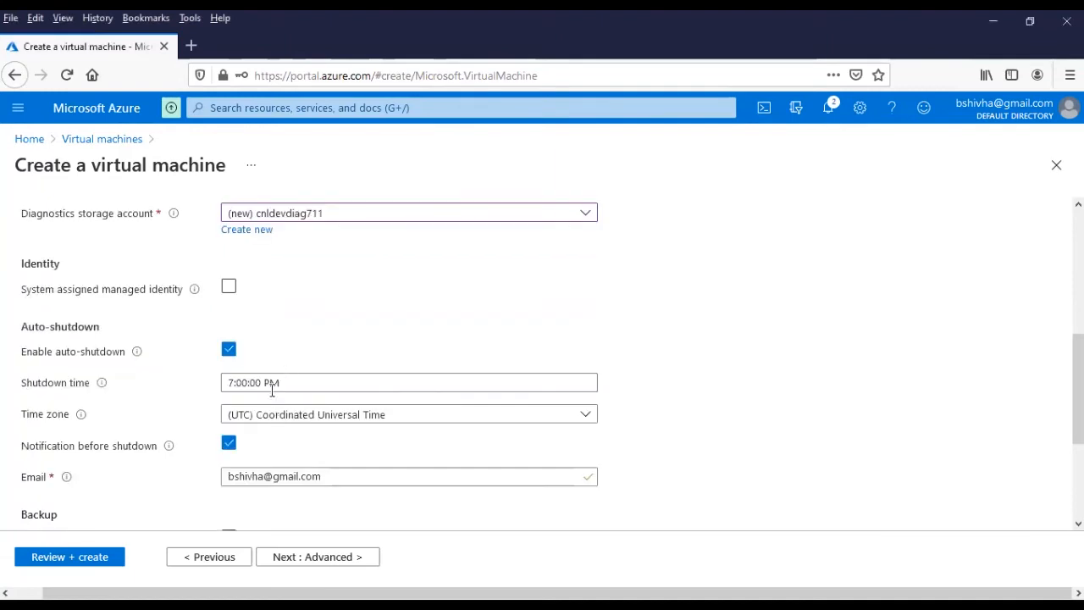
left_click(229, 351)
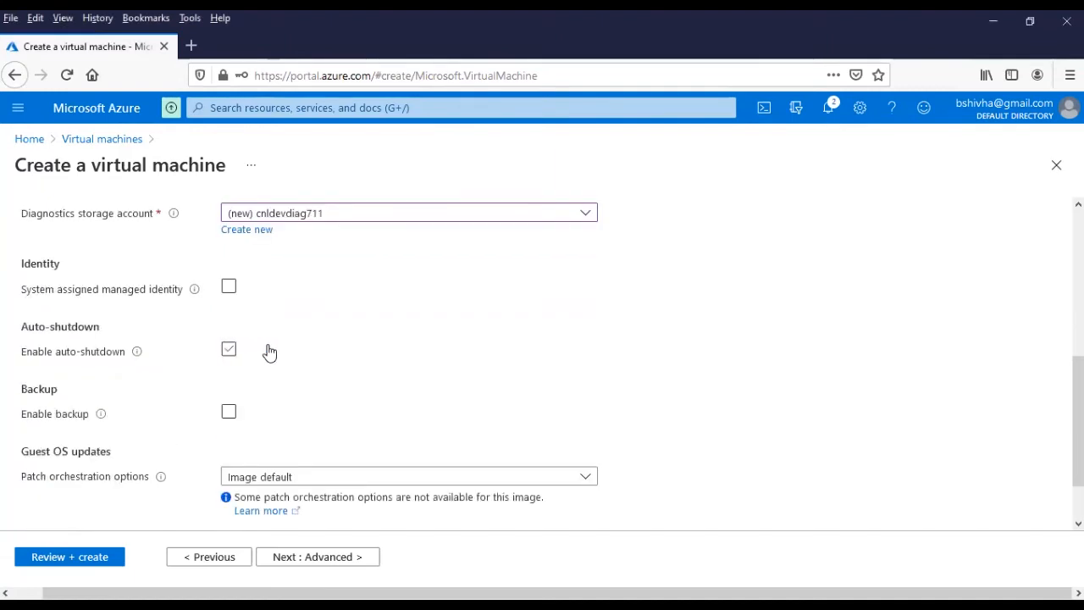
scroll(262, 356, "down", 2)
left_click(297, 559)
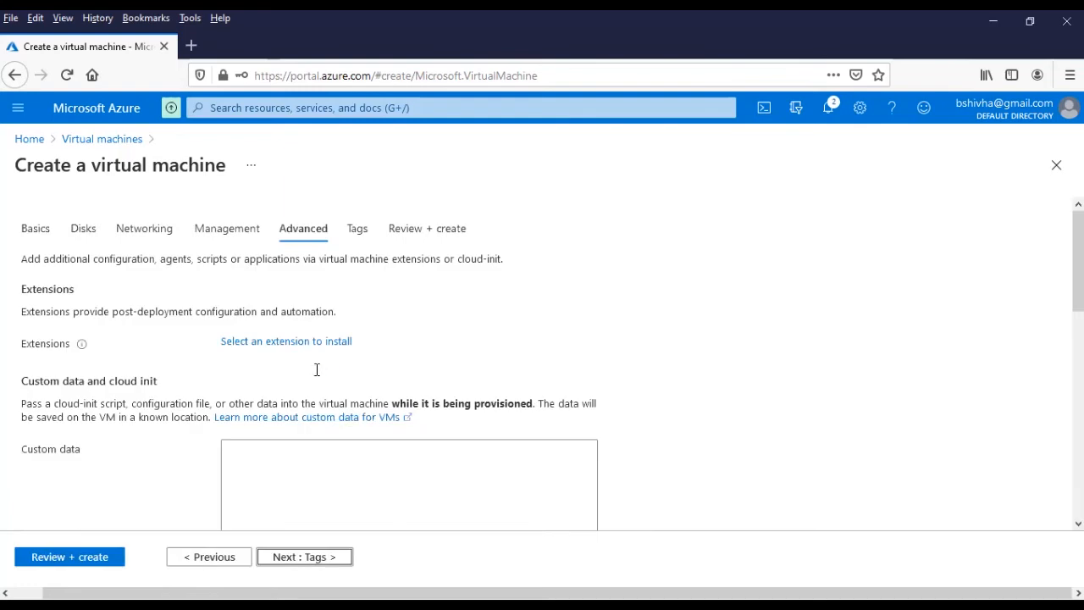
Keep the Advanced defaults, including Gen 1, and go to the Tags tab.
scroll(248, 382, "down", 2)
left_click(248, 383)
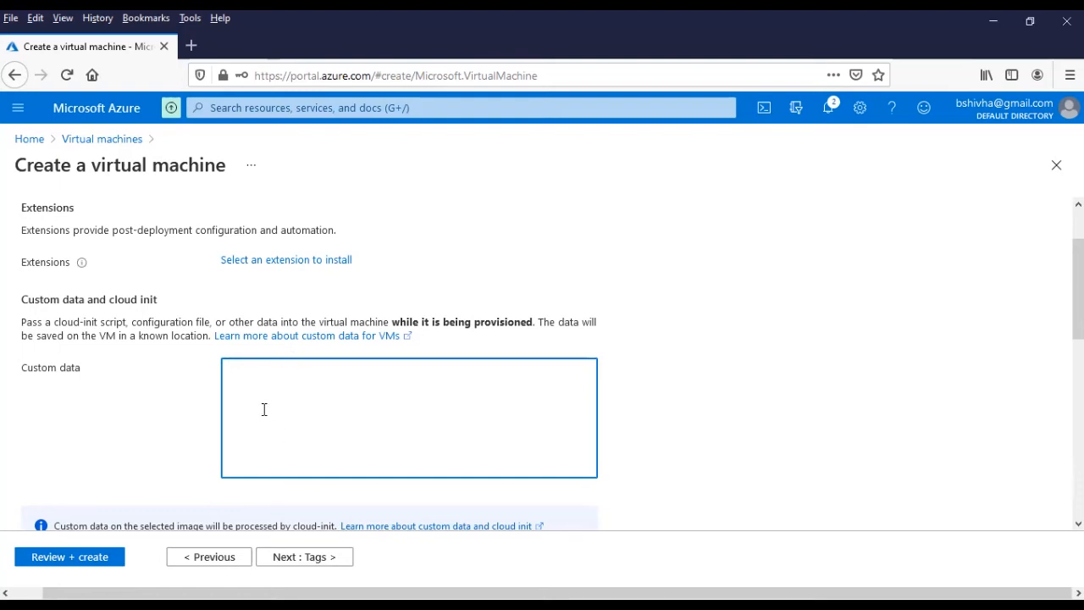
scroll(265, 407, "down", 3)
scroll(267, 412, "down", 1)
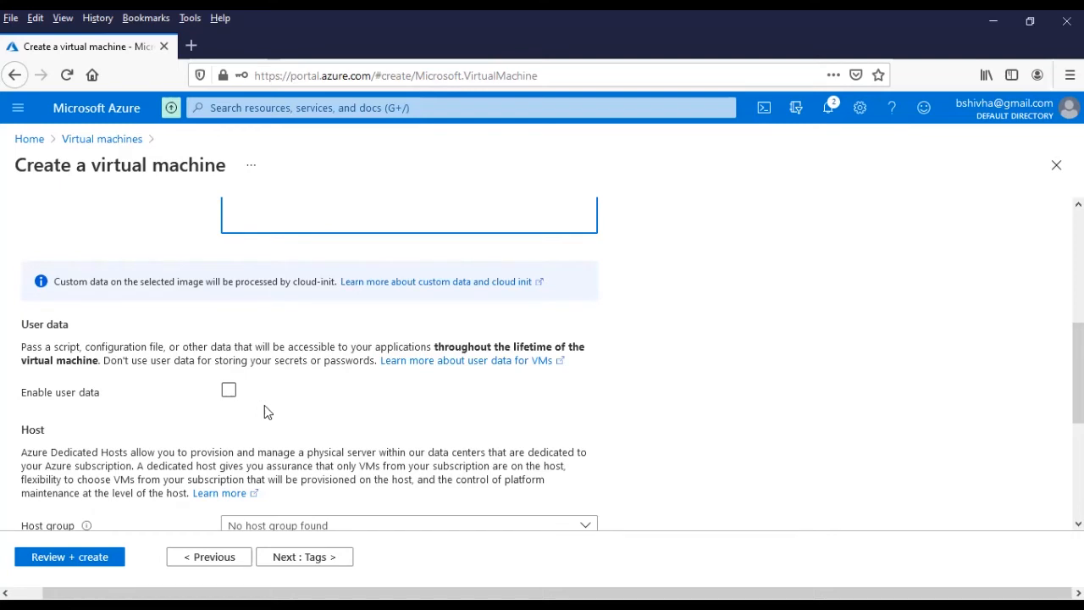
scroll(265, 412, "down", 1)
scroll(266, 412, "down", 2)
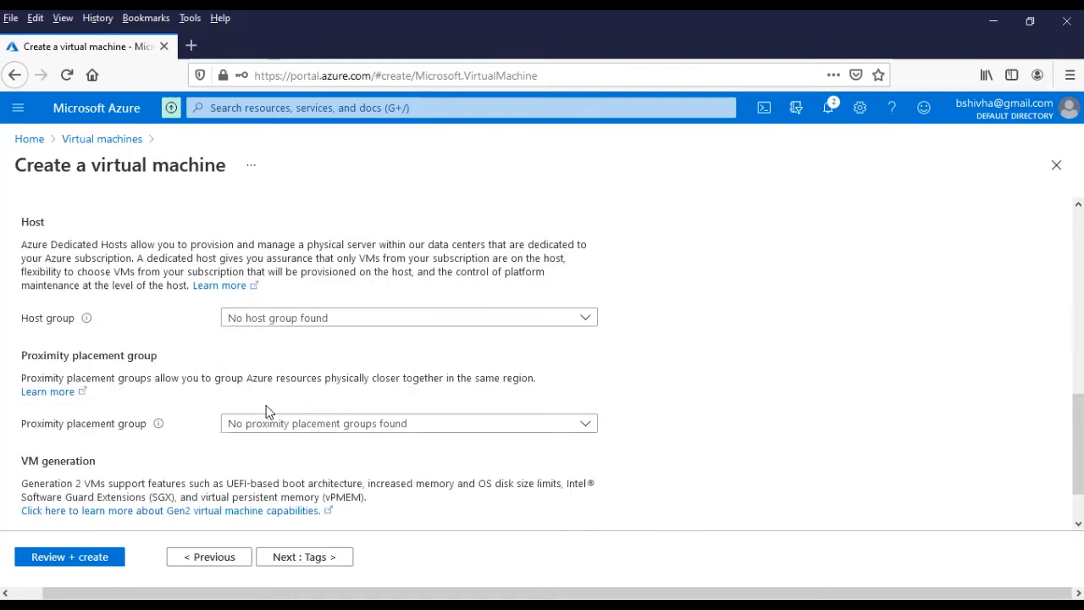
scroll(266, 412, "down", 1)
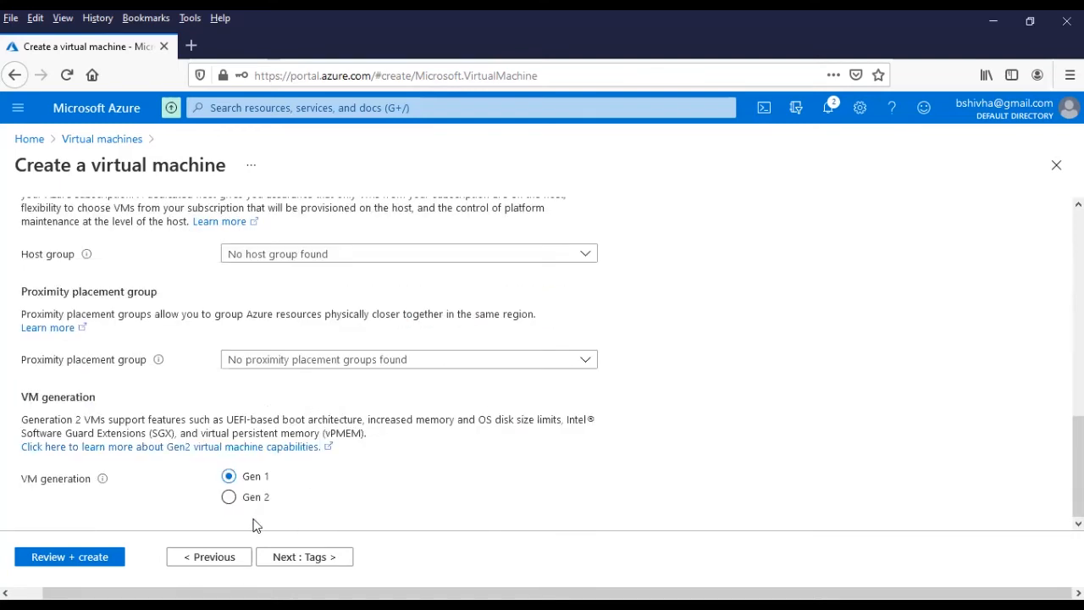
left_click(292, 559)
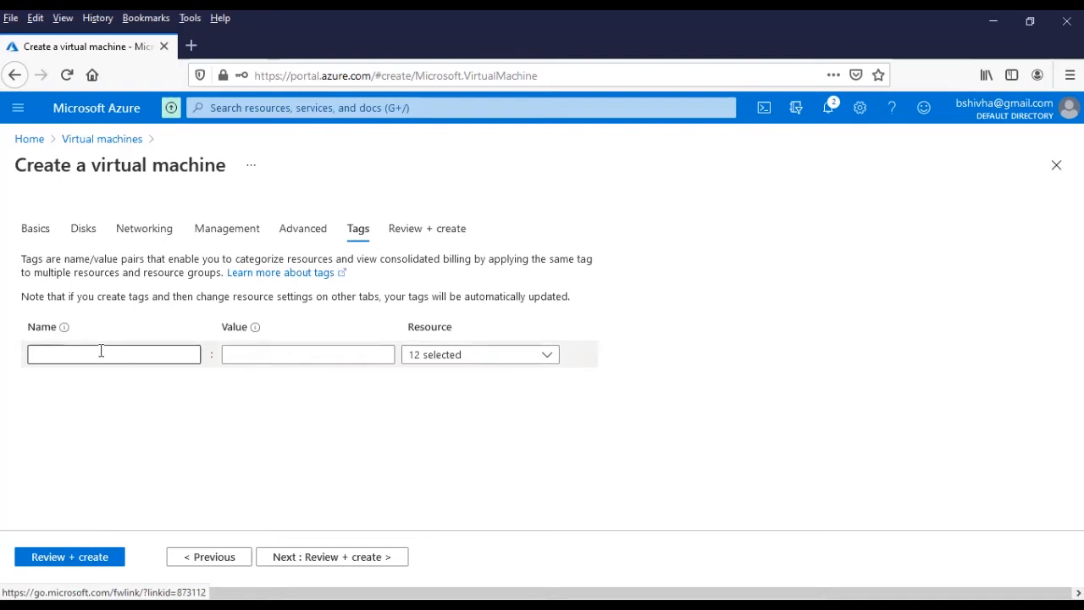
Add a tag named project1 with the value appserver.
left_click(101, 350)
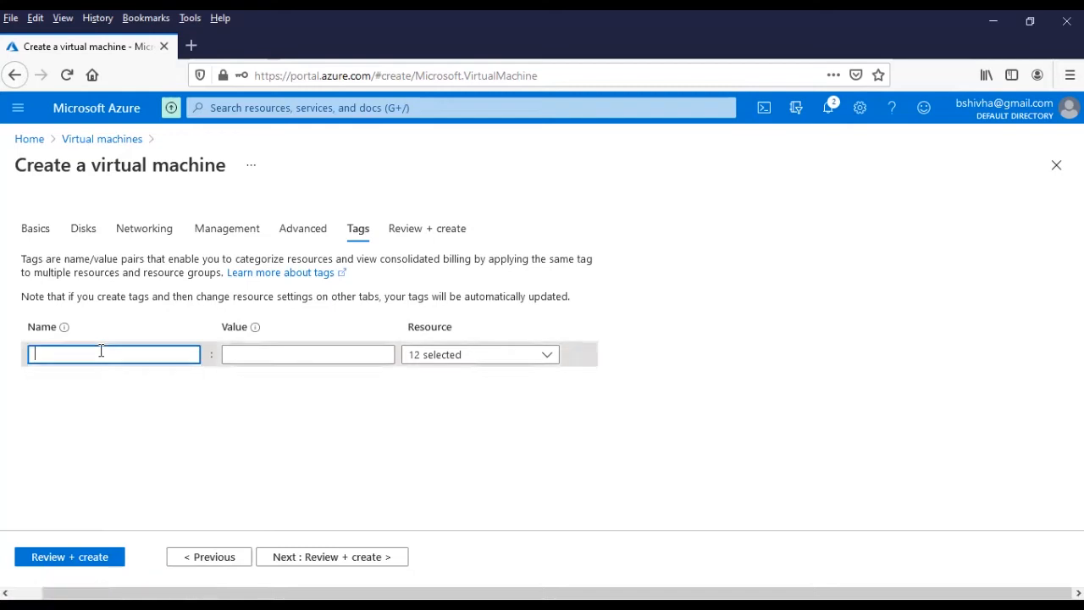
type("project1")
key("Tab")
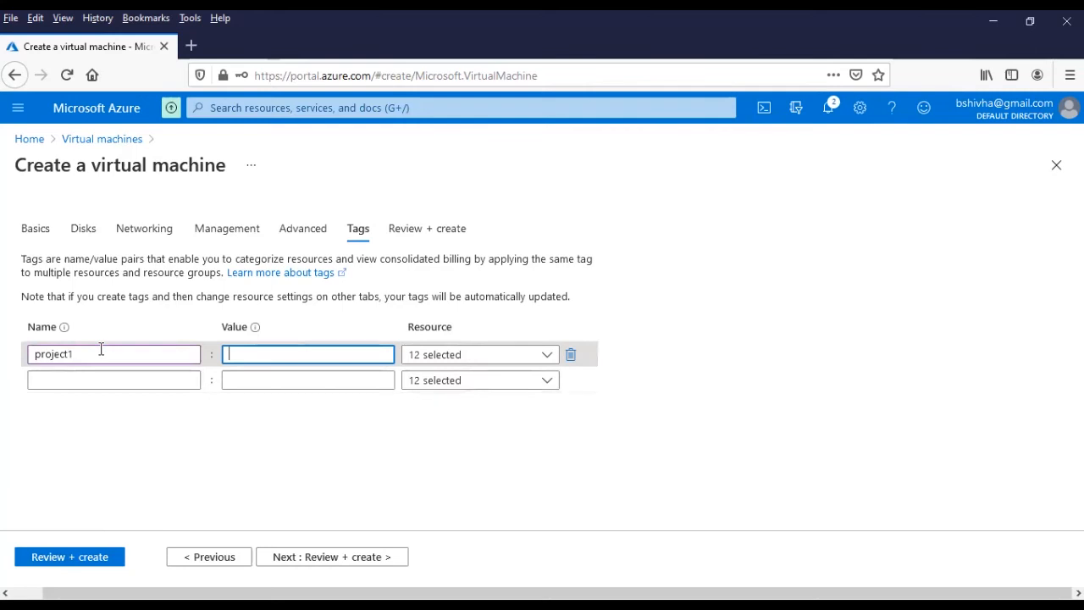
type("appserver")
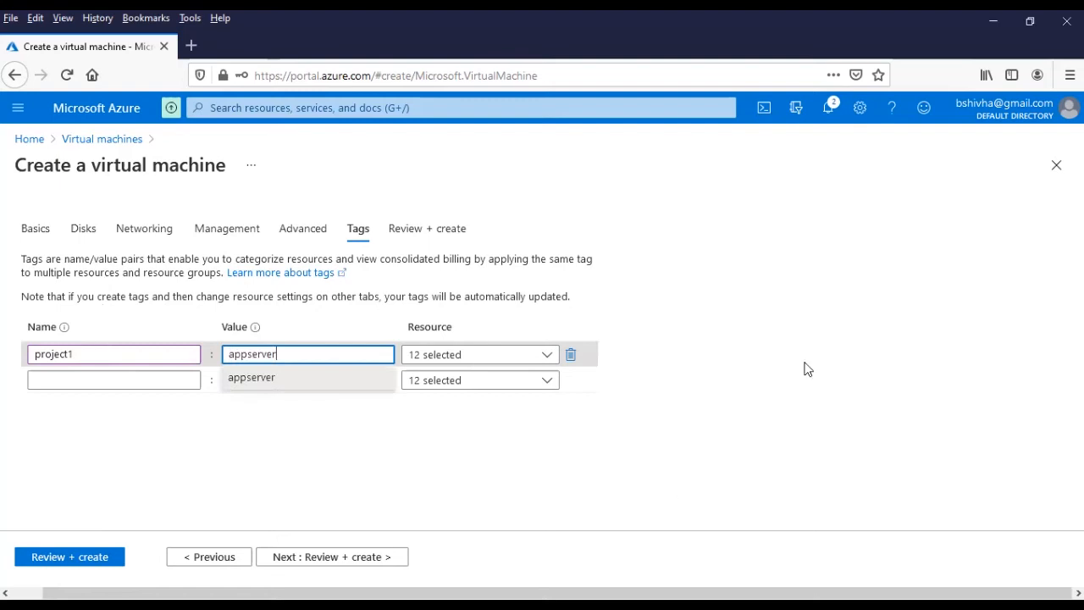
left_click(351, 379)
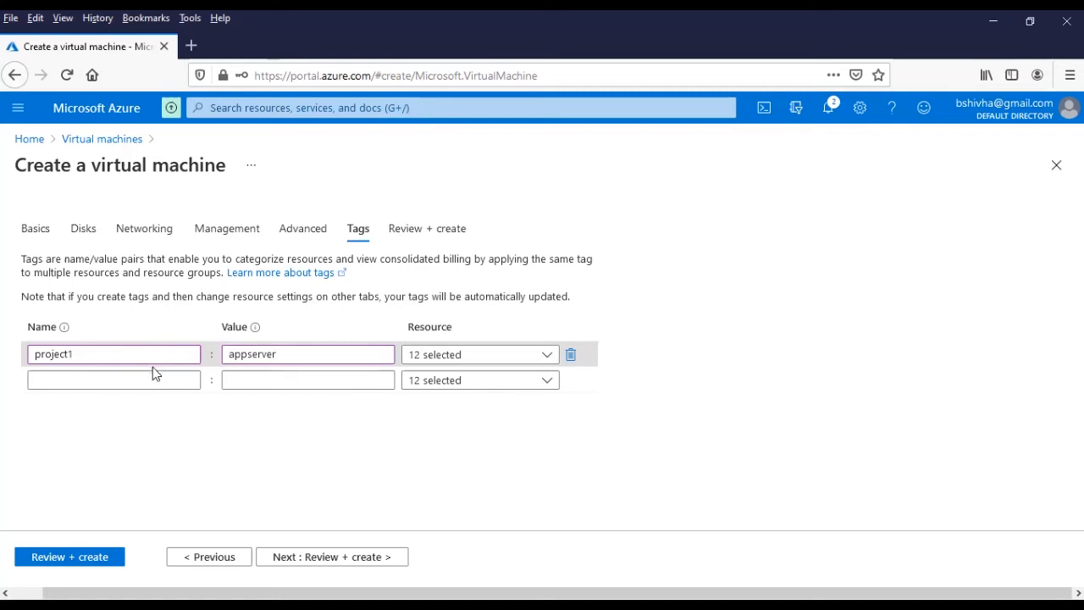
Open Review + create and scroll through the JSON deployment template showing the project1 tag.
left_click(291, 560)
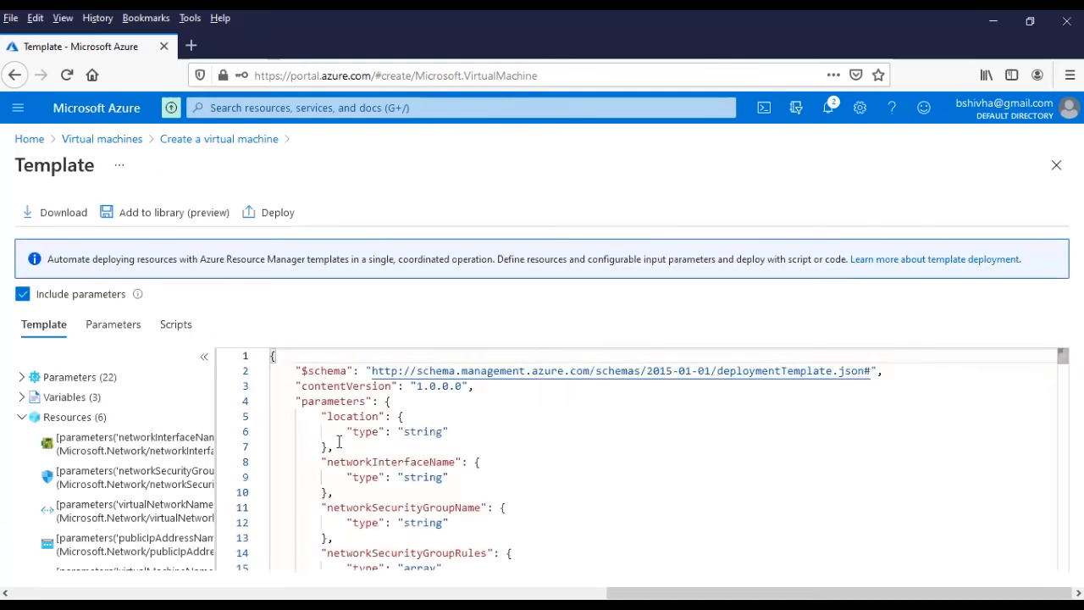
scroll(338, 441, "down", 5)
scroll(338, 441, "down", 5)
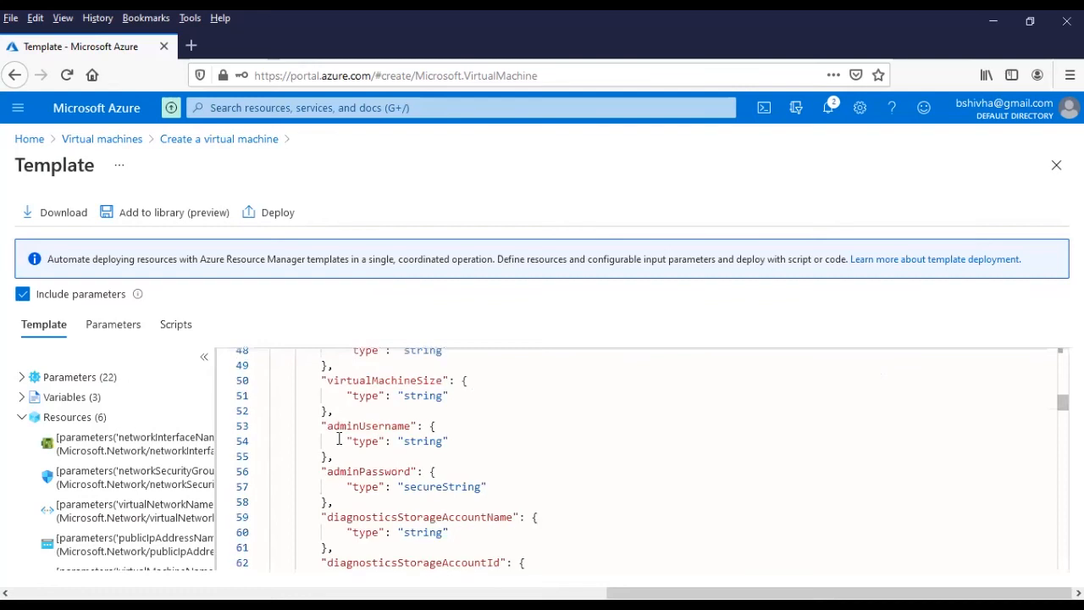
scroll(339, 439, "down", 10)
scroll(338, 439, "down", 6)
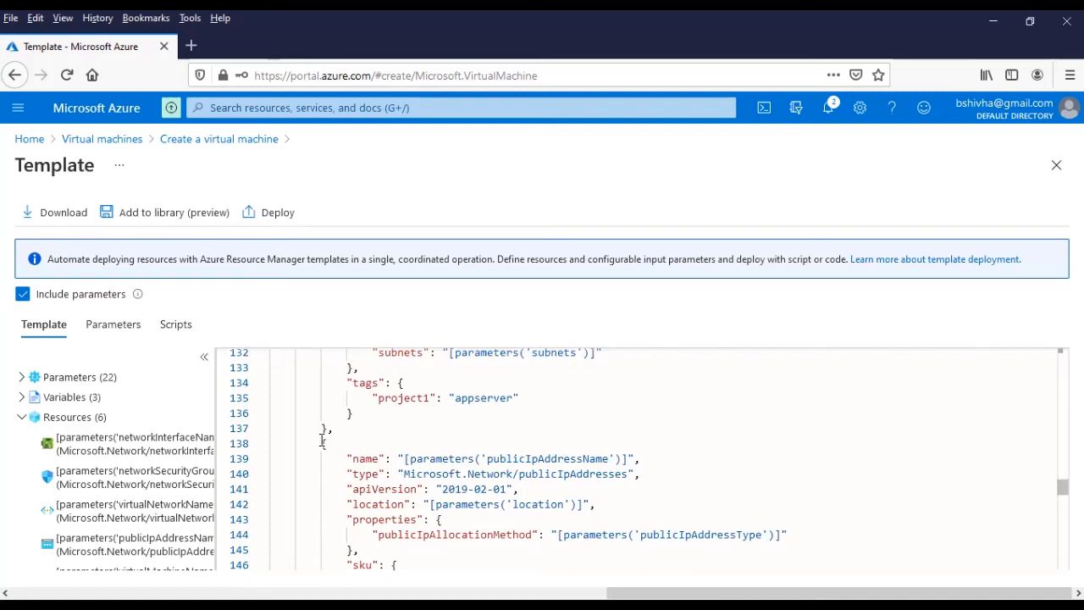
scroll(323, 440, "down", 5)
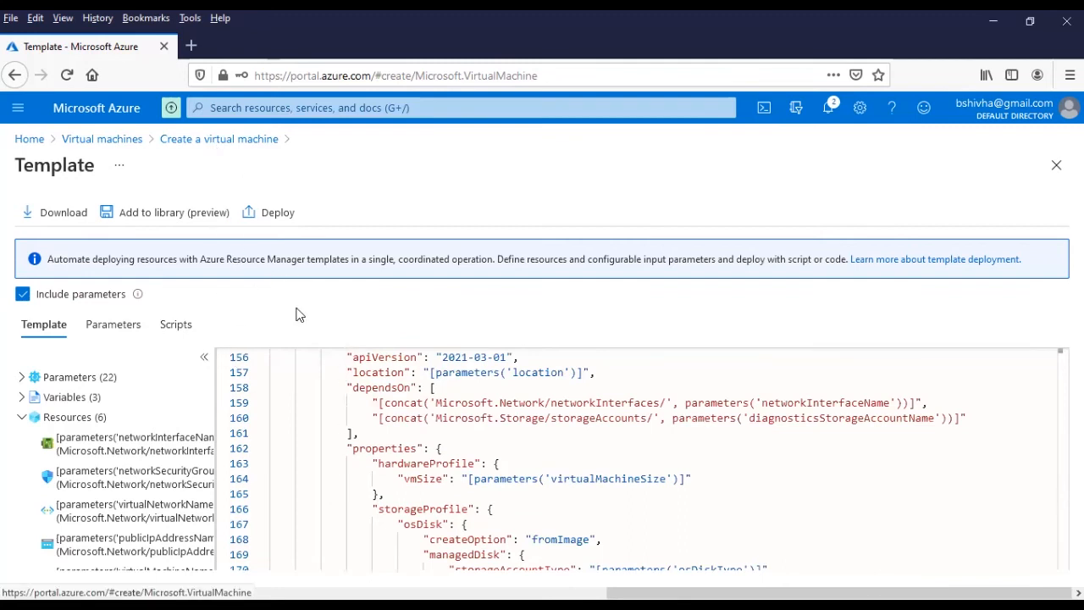
left_click(1056, 166)
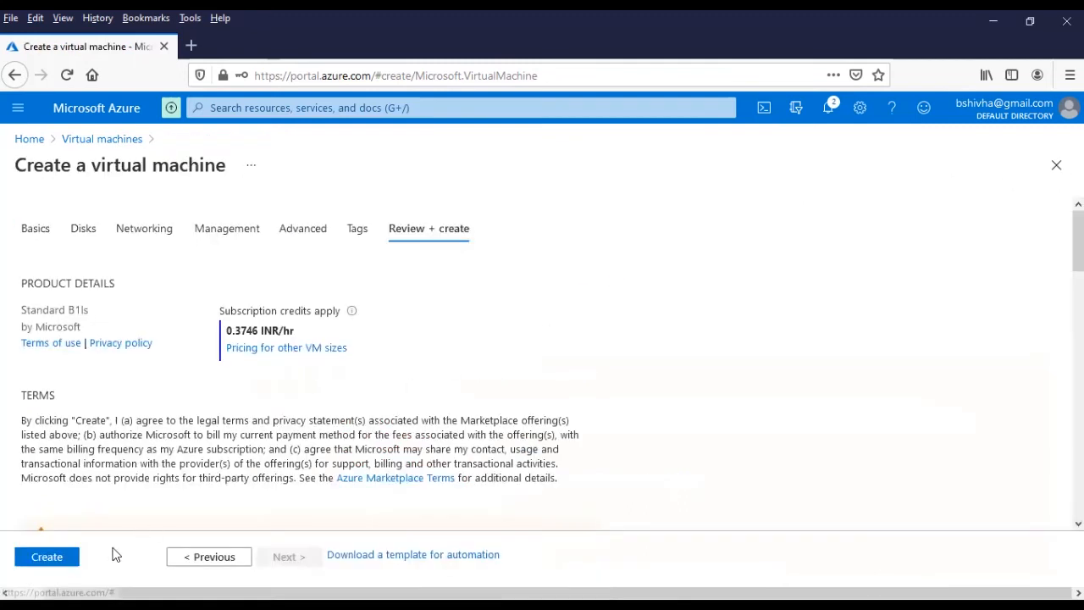
Review the cnl-test-vm1 summary and submit the virtual machine for creation.
scroll(127, 390, "down", 3)
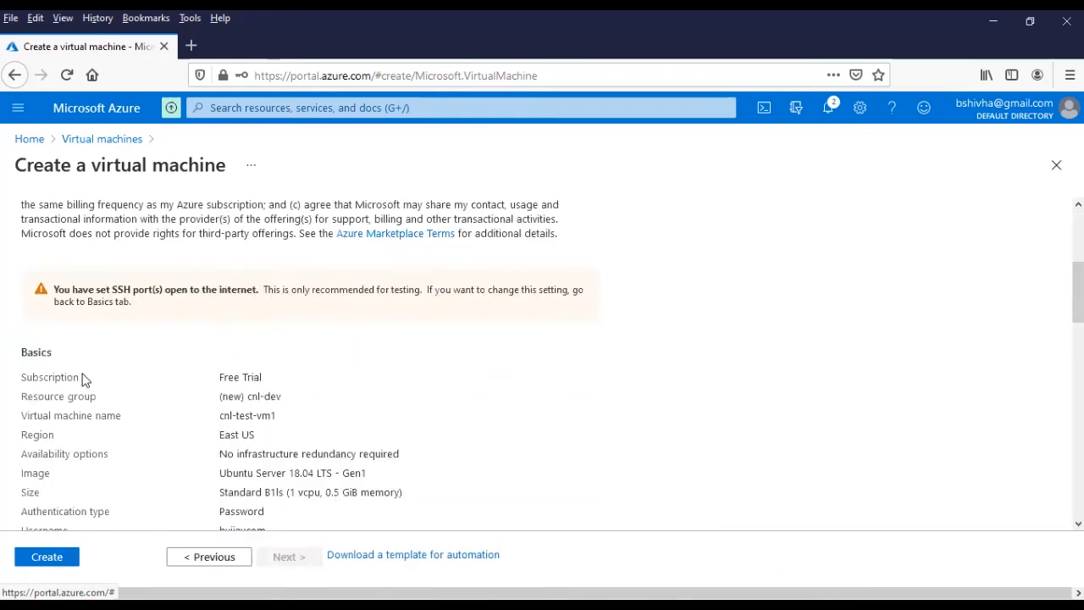
left_click(46, 559)
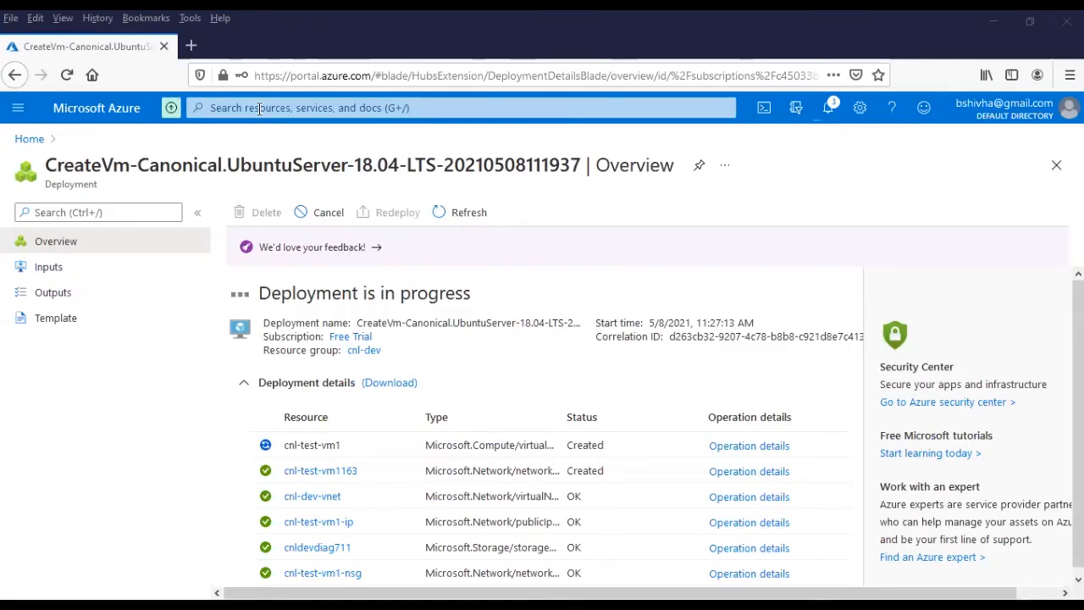
Search the portal and open the Virtual machines list.
key("g")
key("slash")
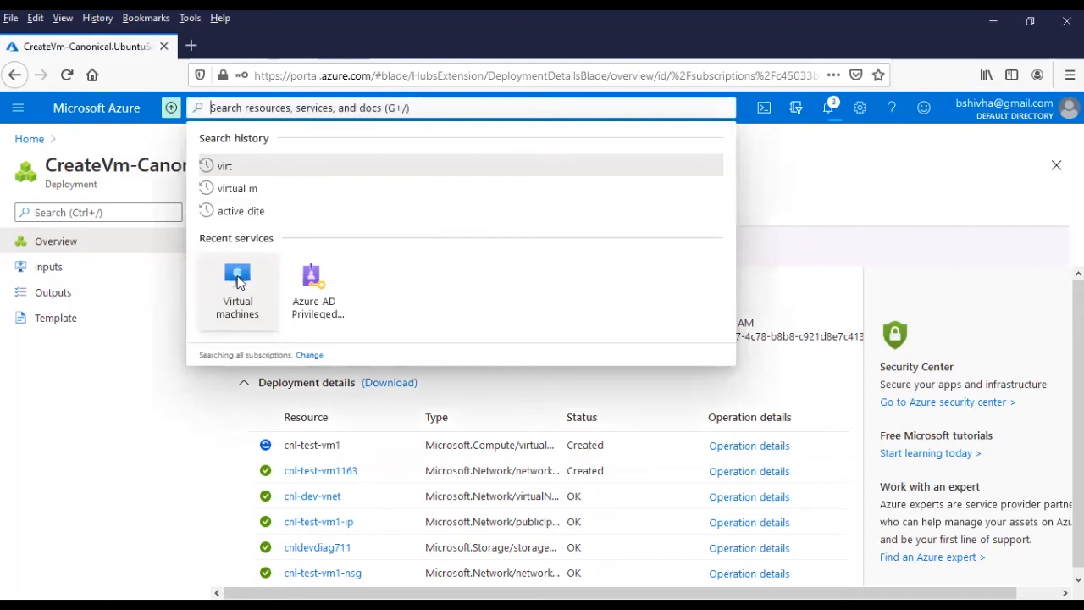
left_click(238, 285)
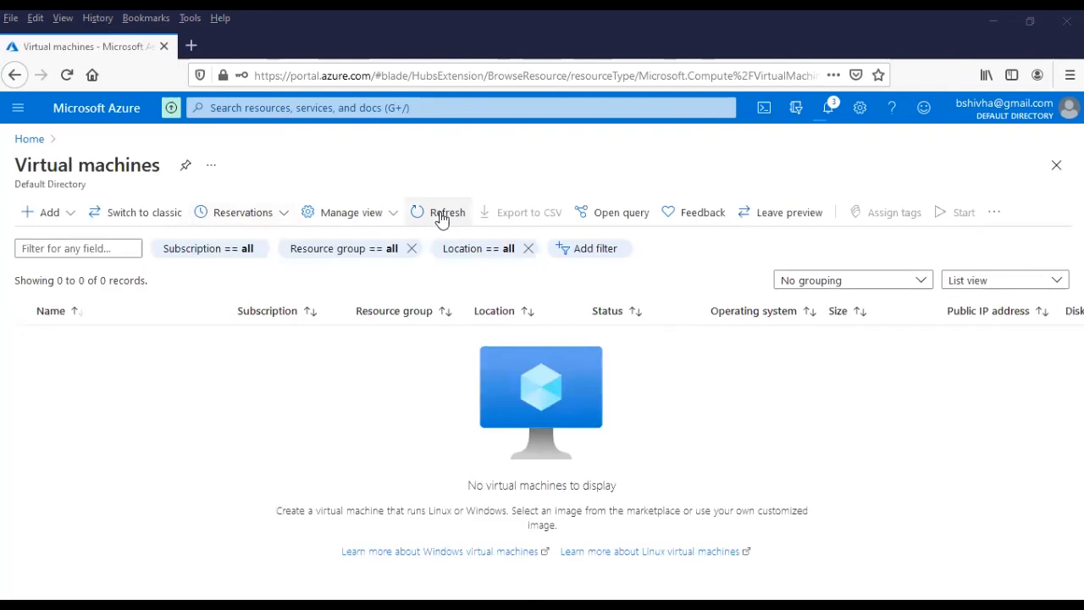
Refresh the list until the cnl-dev deployment succeeds and cnl-test-vm1 appears as Creating.
left_click(441, 214)
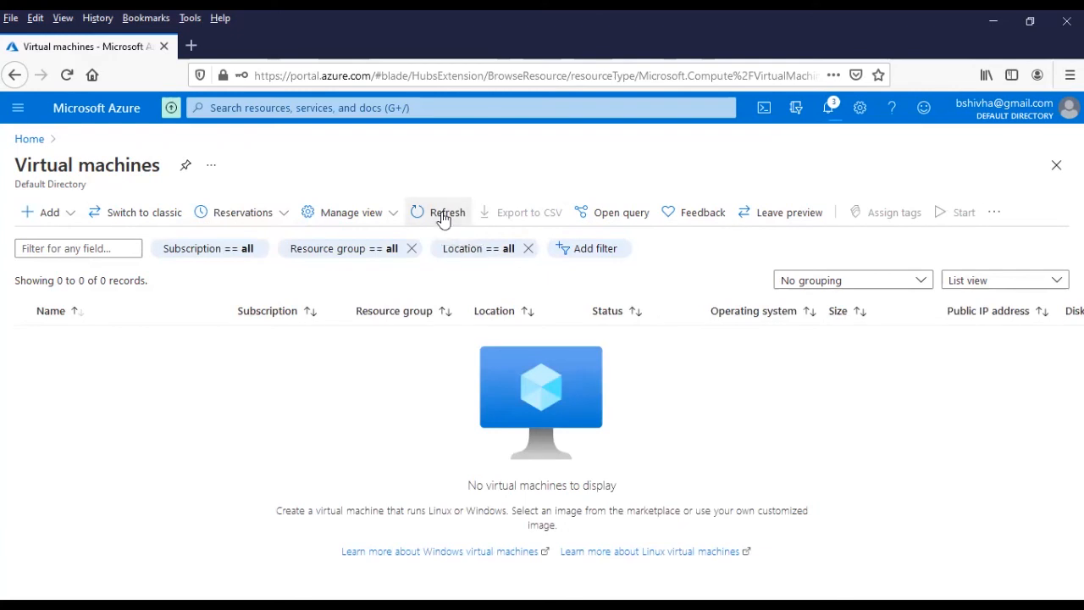
left_click(443, 218)
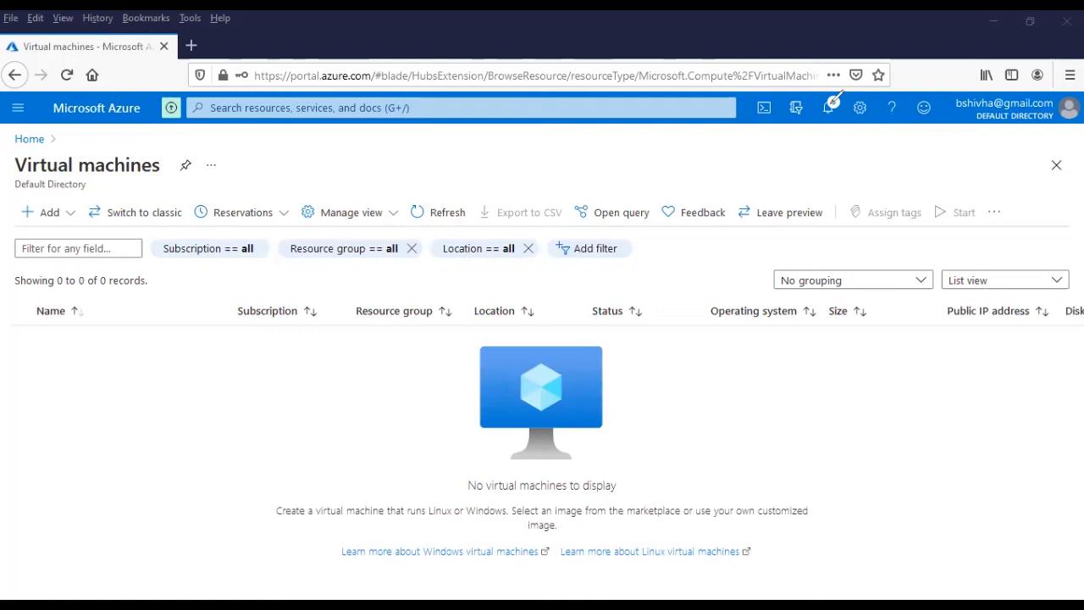
left_click_drag(828, 105, 860, 115)
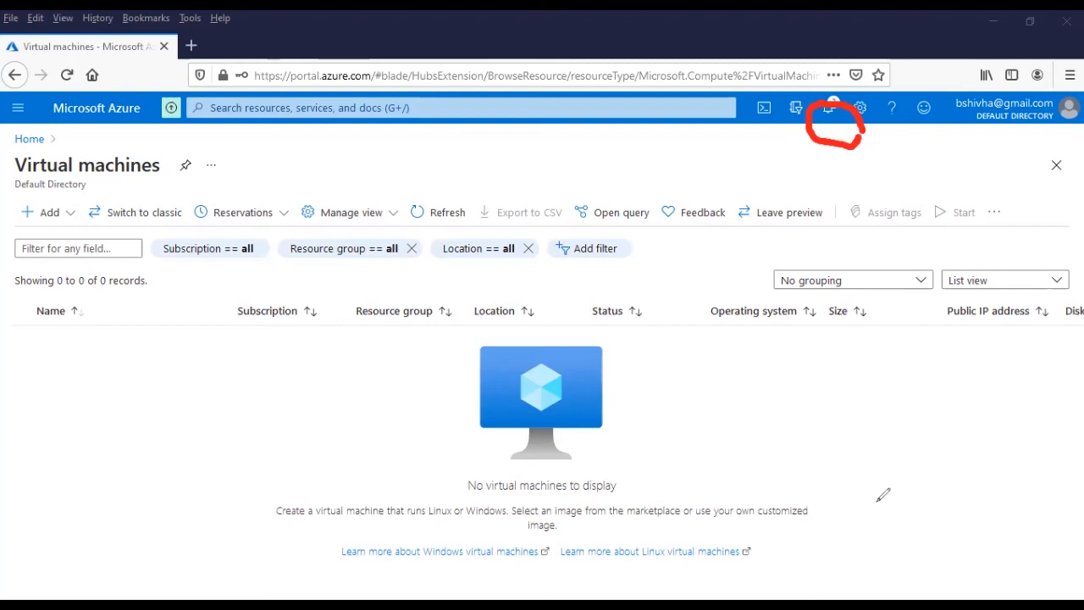
left_click(960, 556)
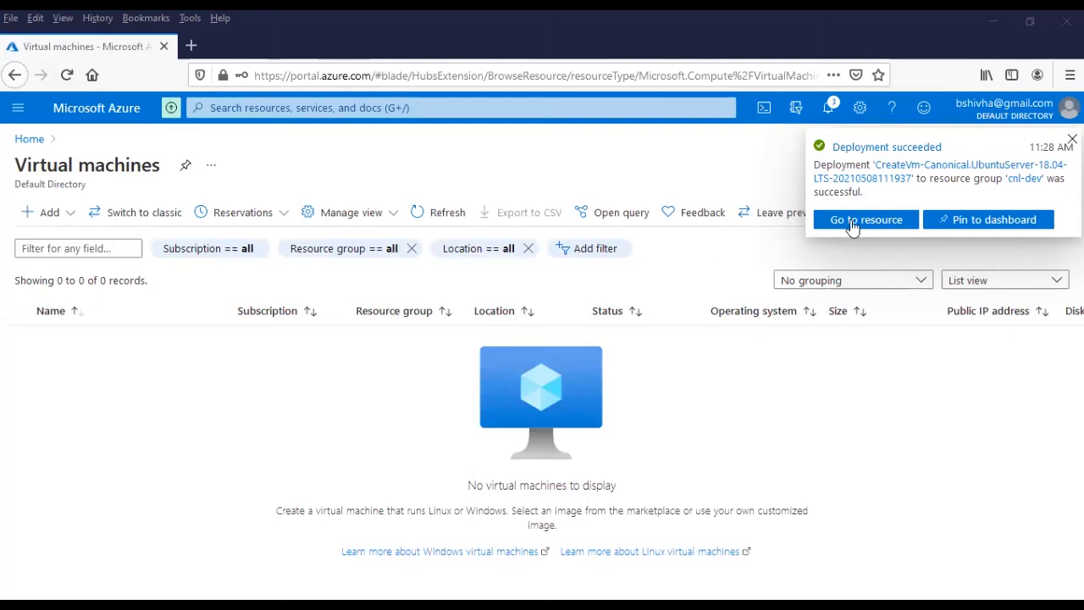
left_click(448, 218)
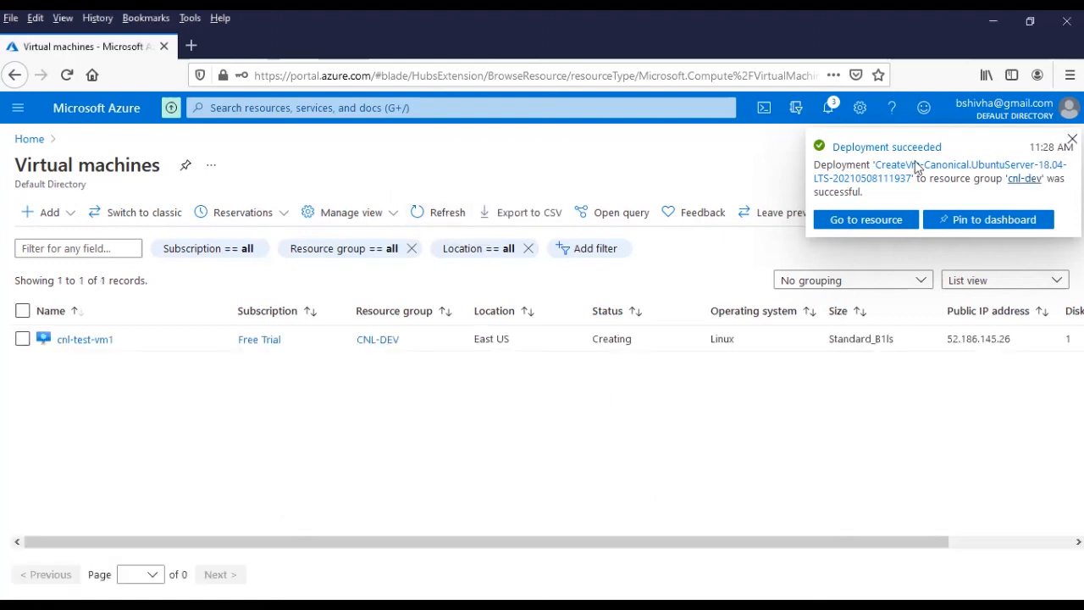
Open the full-width cnl-test-vm1 overview (public IP 52.186.145.26), then start a new MobaXterm session.
left_click(78, 346)
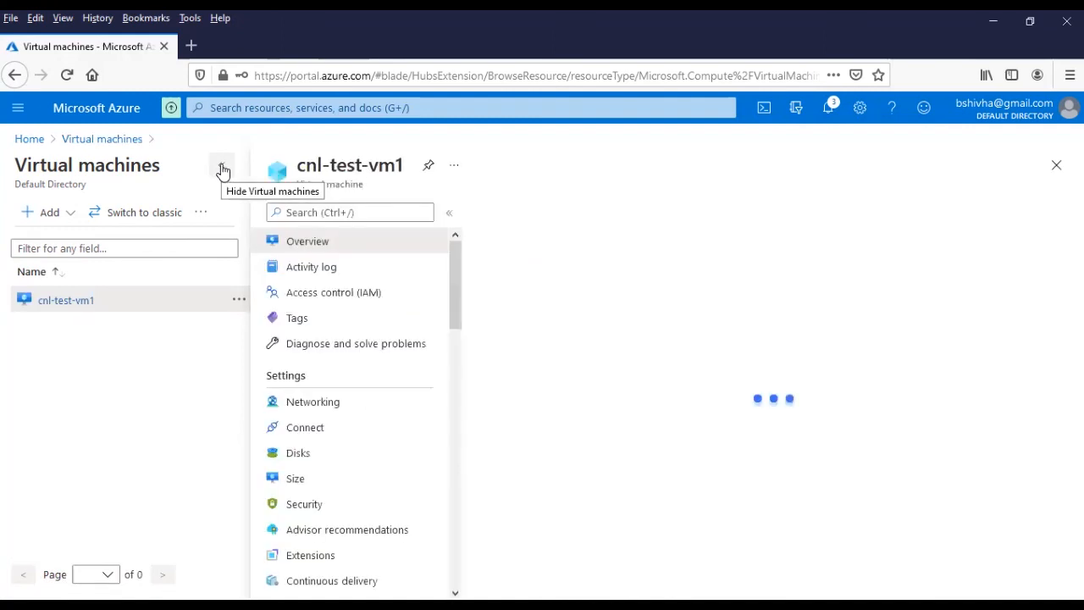
left_click(222, 170)
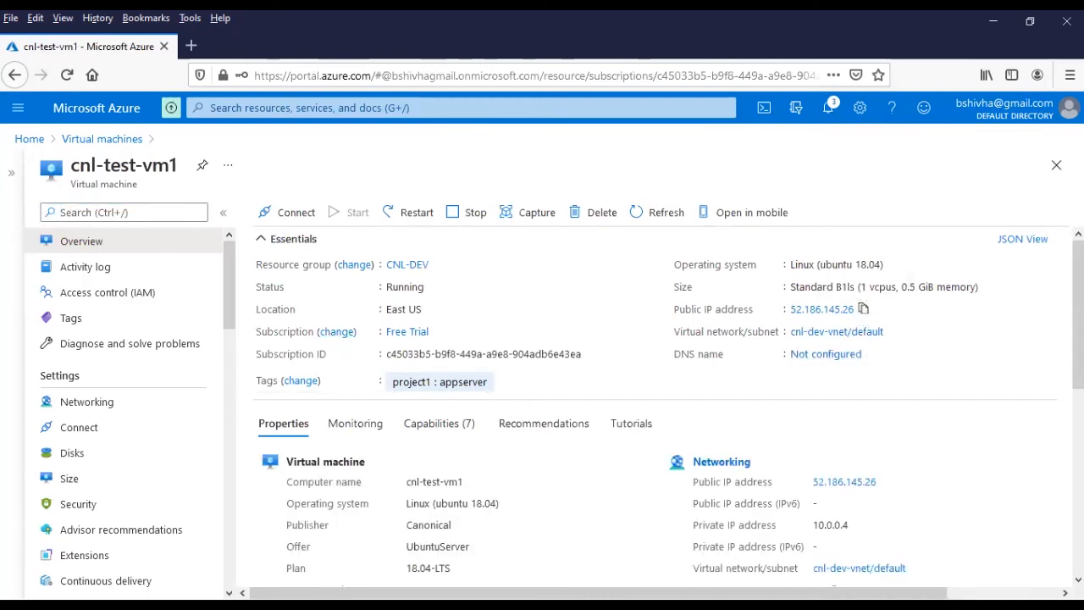
key("alt+Tab")
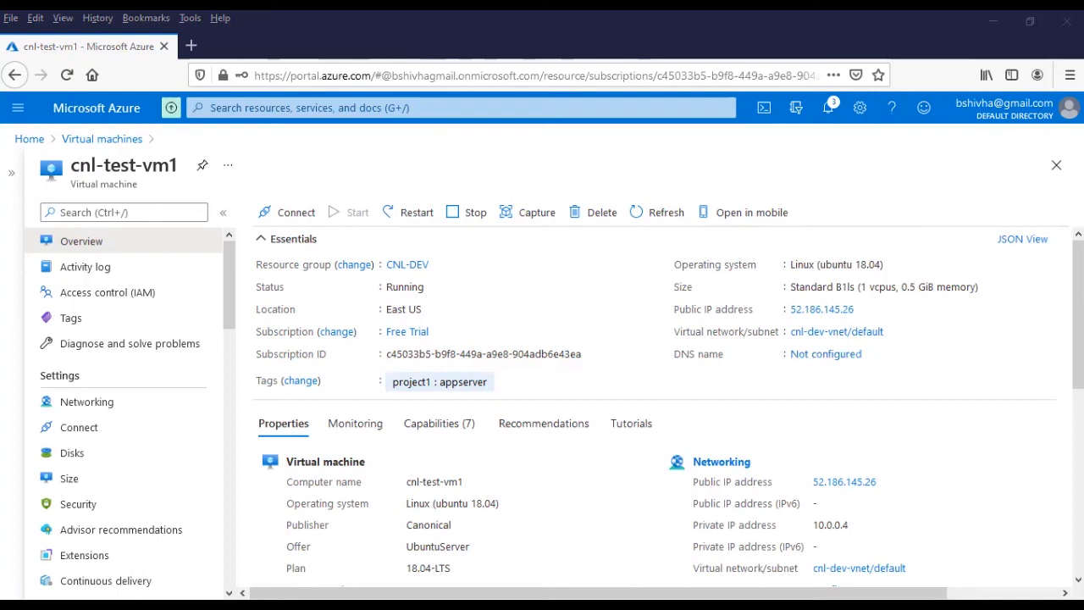
key("ctrl+shift+n")
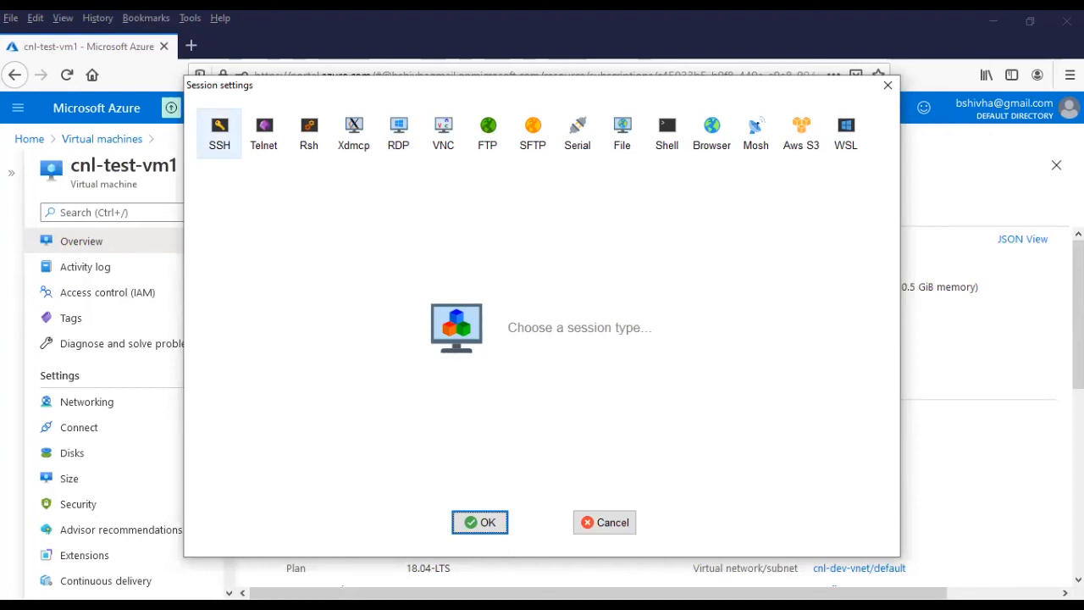
Create an SSH session to 52.186.145.26 with the VM's admin username, declining password saving.
left_click(220, 133)
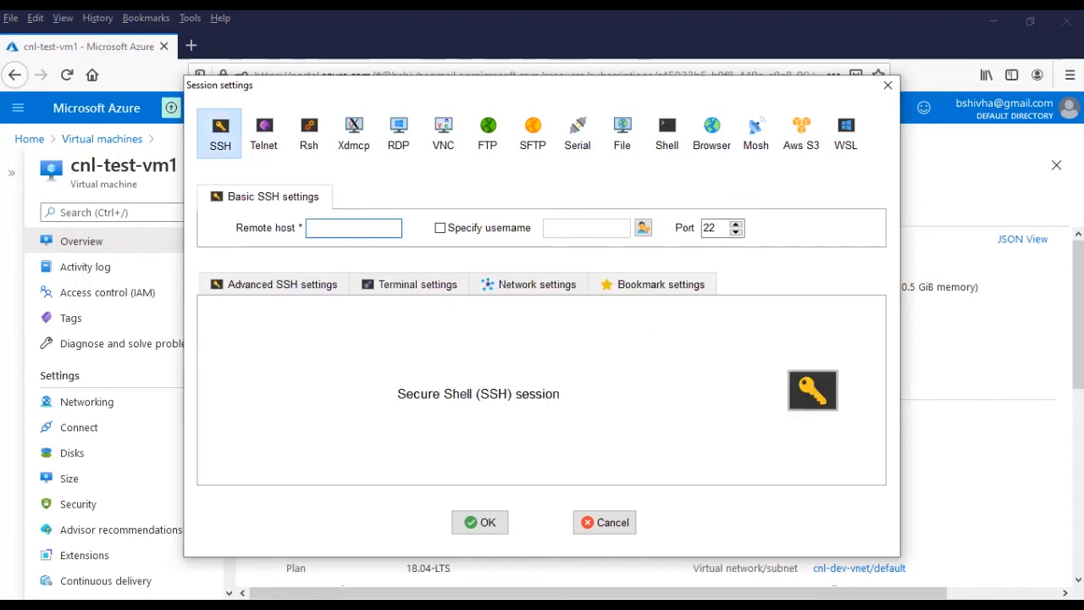
key("ctrl+v")
left_click(440, 228)
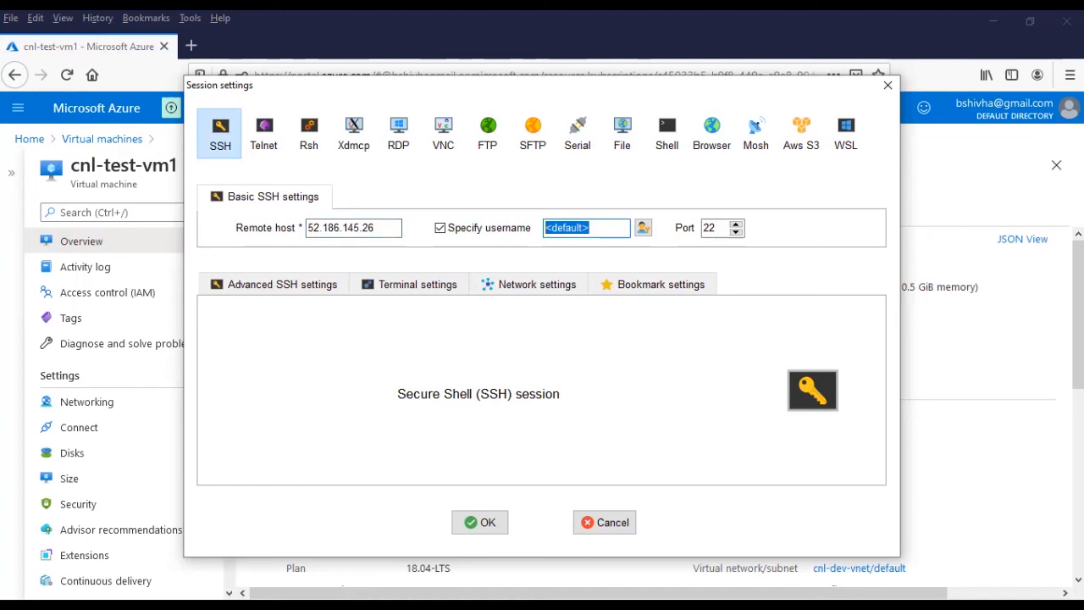
type("bvijaycom")
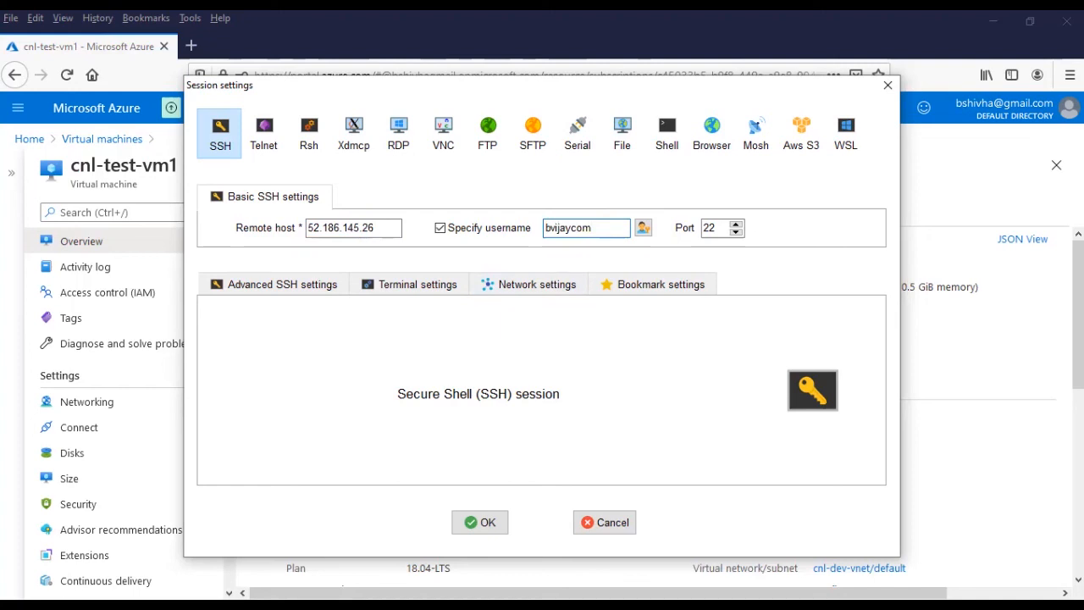
key("Return")
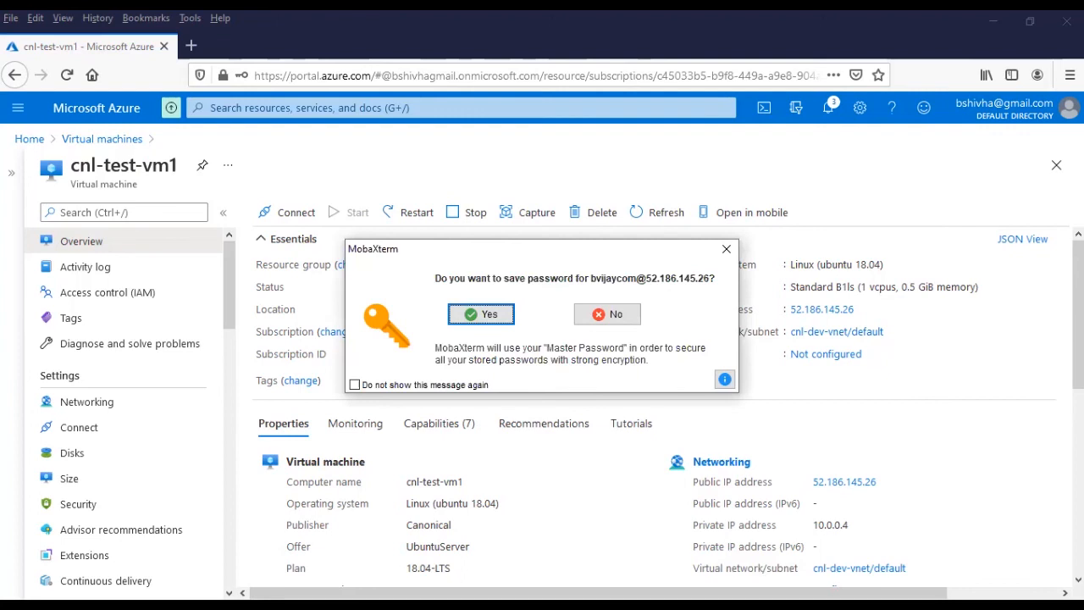
left_click(608, 314)
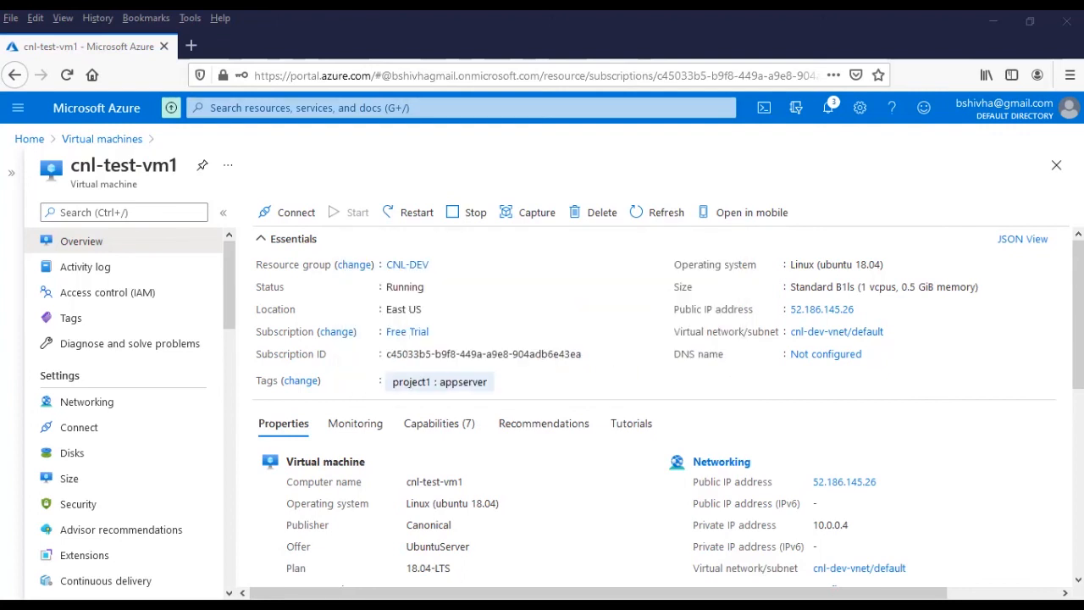